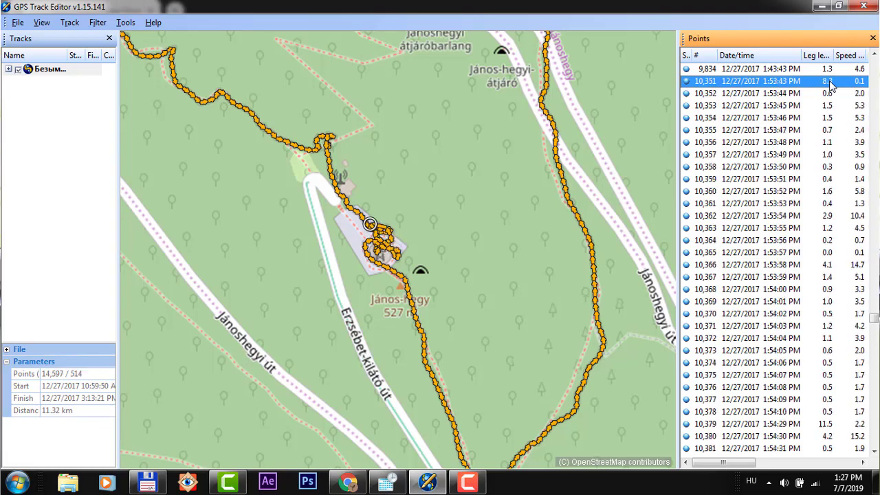
- Delete the run of stray track points tangled around the Erzsébet-kilátó lookout, starting with the outlying point at its southwest edge
scroll(365, 237, "up", 2)
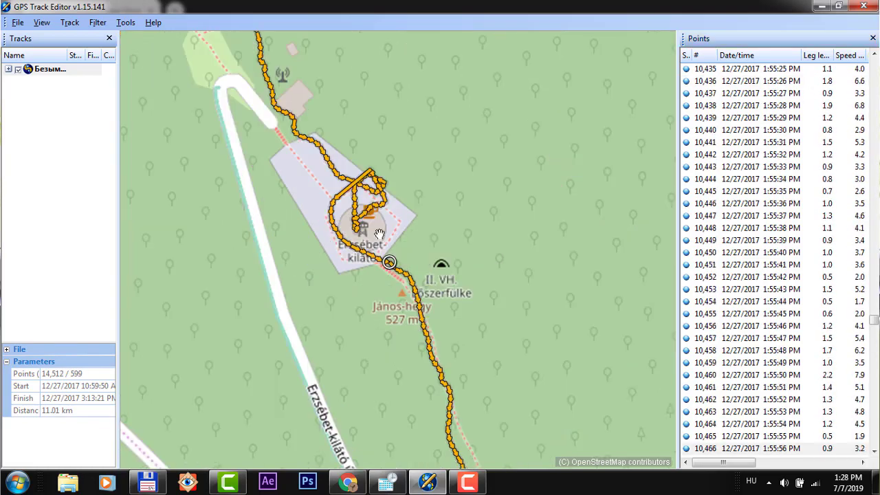
scroll(340, 139, "up", 1)
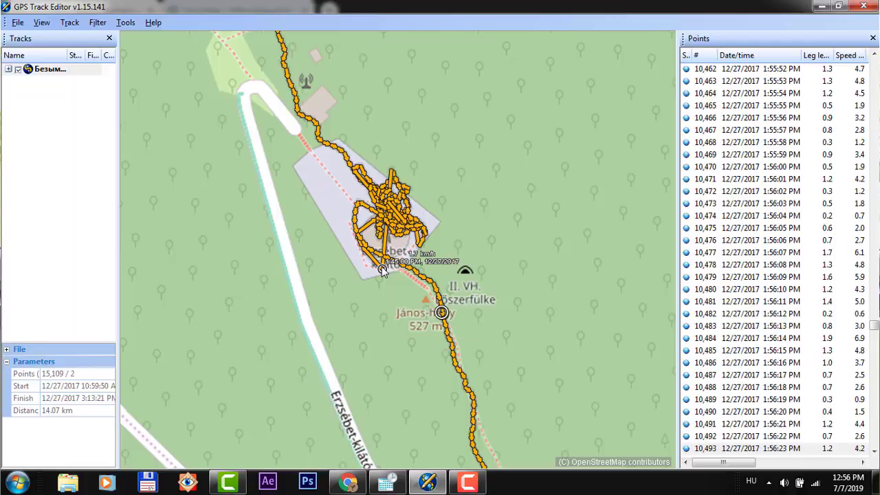
left_click(383, 271)
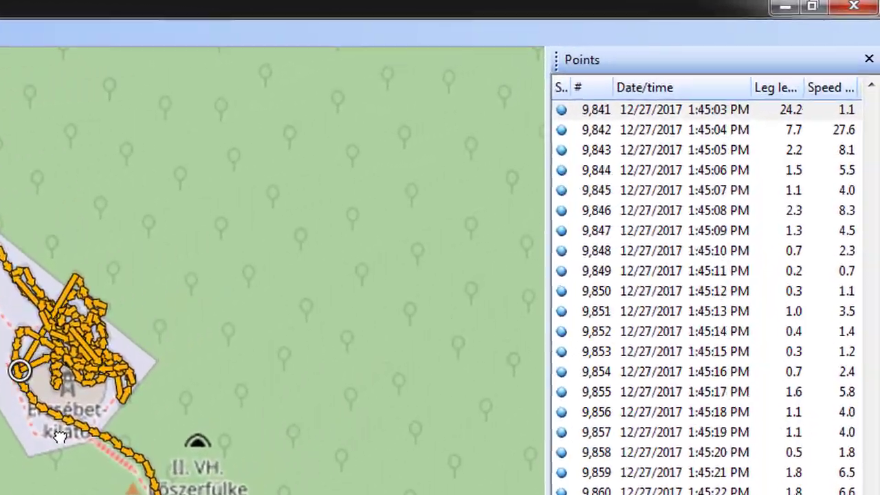
key("Delete")
key("Delete")
key("Delete")
key("Delete")
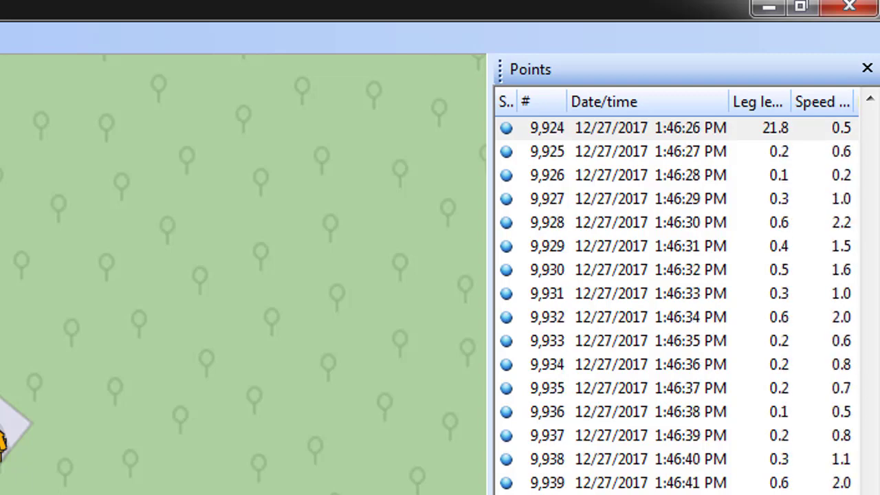
key("Delete")
key("Delete")
key("Delete")
key("Delete")
key("Delete")
key("Delete")
key("Delete")
key("Delete")
key("Delete")
key("Delete")
key("Delete")
key("Delete")
key("Delete")
key("Delete")
key("Delete")
key("Delete")
key("Delete")
key("Delete")
key("Delete")
key("Delete")
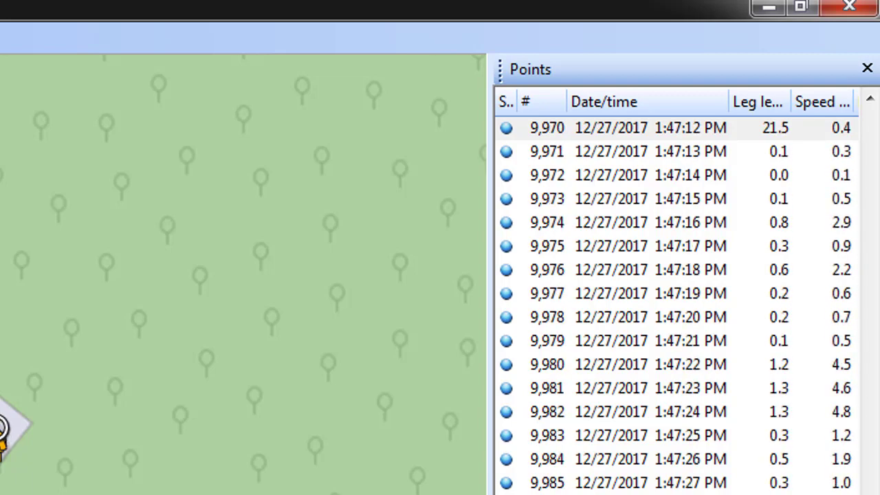
key("Delete")
key("Delete")
key("Delete")
key("Delete")
key("Delete")
key("Delete")
key("Delete")
key("Delete")
key("Delete")
key("Delete")
key("Delete")
key("Delete")
key("Delete")
key("Delete")
key("Delete")
key("Delete")
key("Delete")
key("Delete")
key("Delete")
key("Delete")
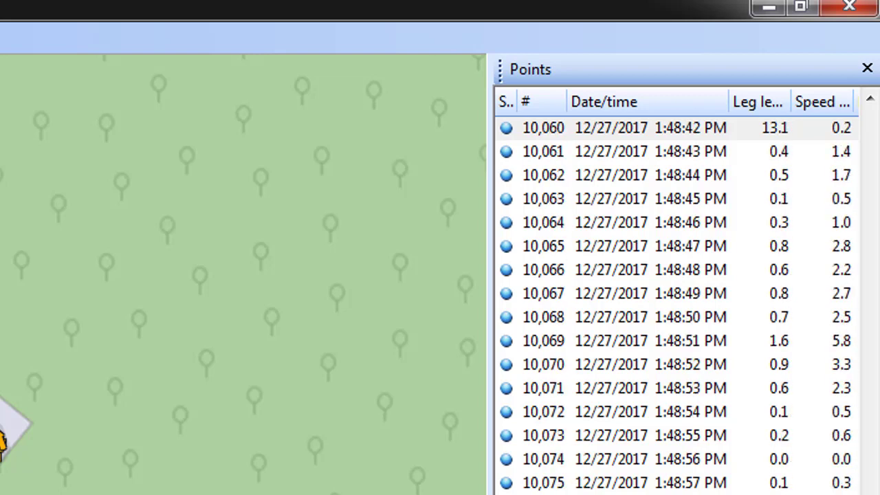
key("Delete")
key("Delete")
key("Delete")
key("Delete")
key("Delete")
key("Delete")
key("Delete")
key("Delete")
key("Delete")
key("Delete")
key("Delete")
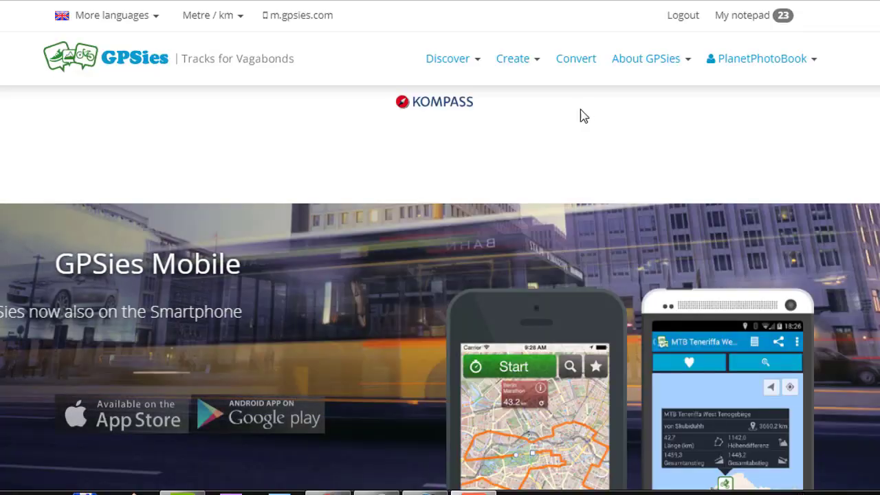
- Switch to GPSies in the browser, open the track upload form and name the track "Sás-tó, Kékes tető"
left_click(520, 72)
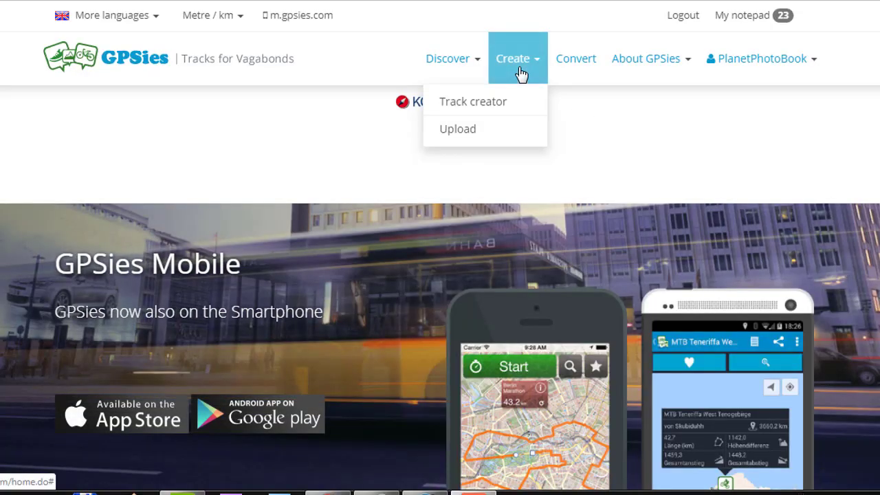
left_click(462, 132)
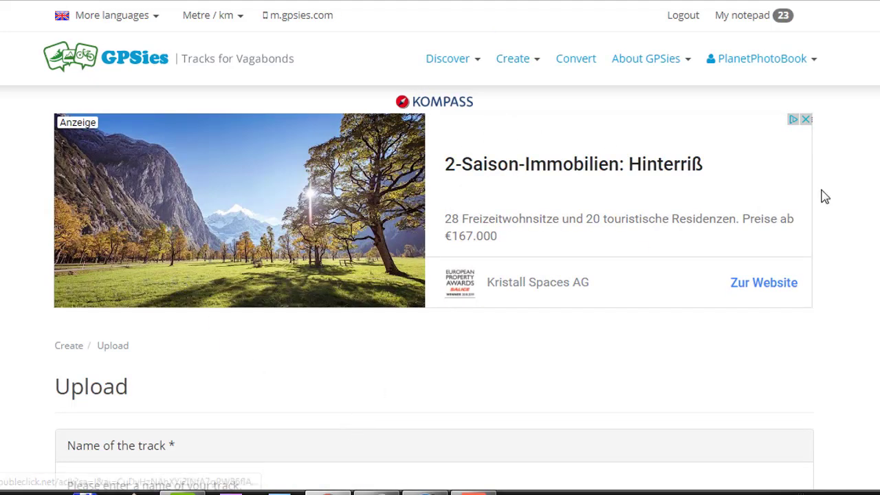
scroll(611, 153, "down", 5)
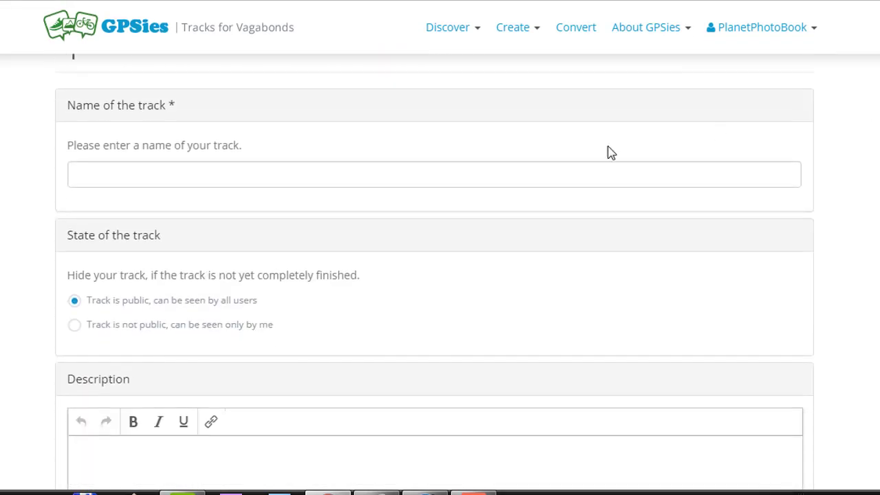
left_click(432, 166)
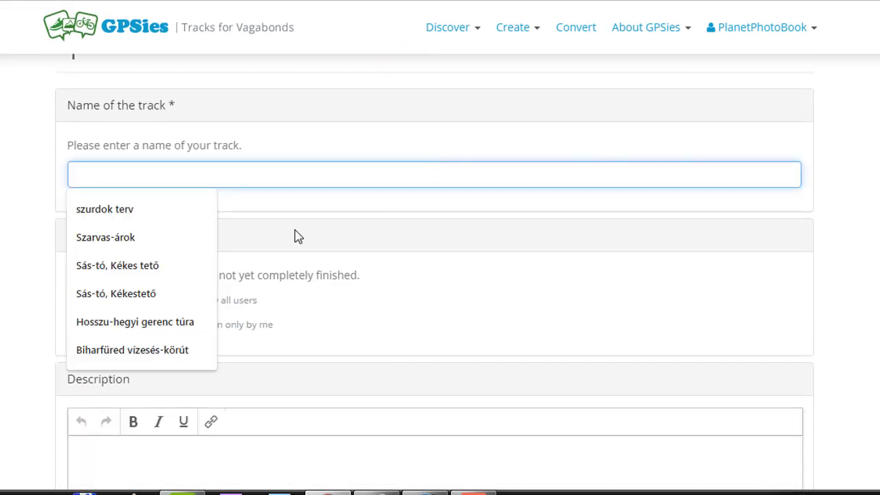
left_click(122, 269)
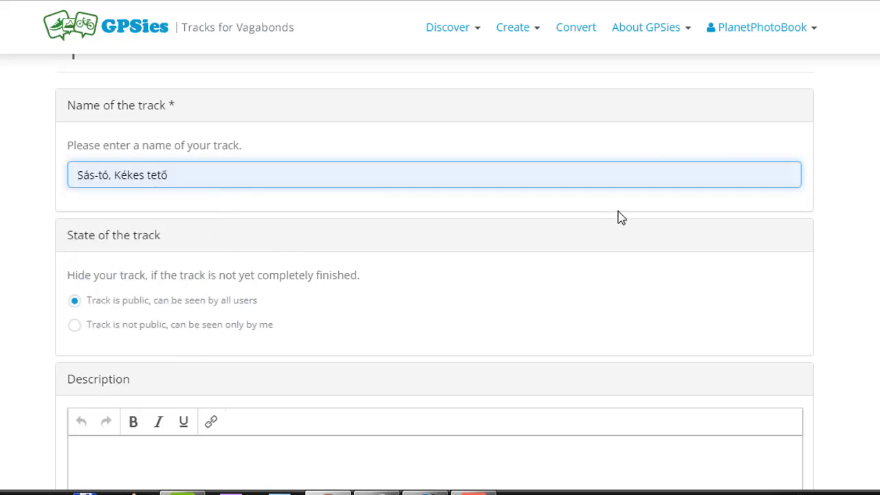
- Mark the track as suitable for hiking and walking, and look through the remaining activity categories
scroll(435, 272, "down", 5)
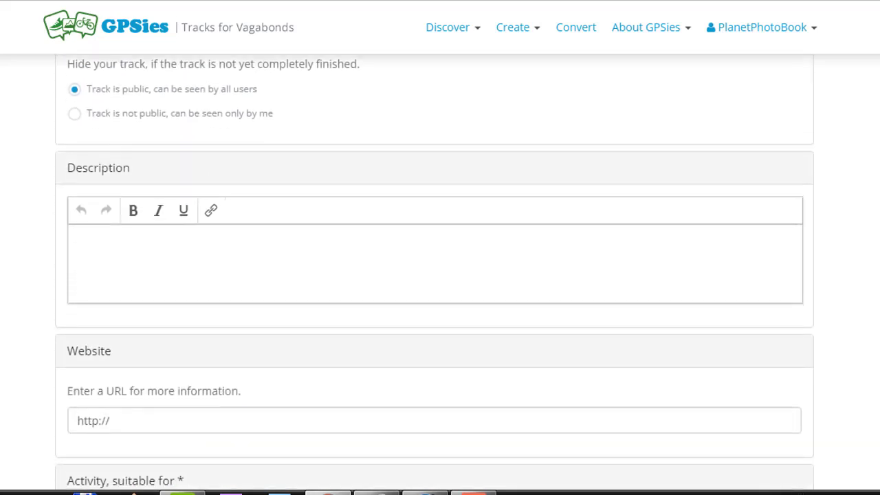
scroll(434, 272, "down", 1)
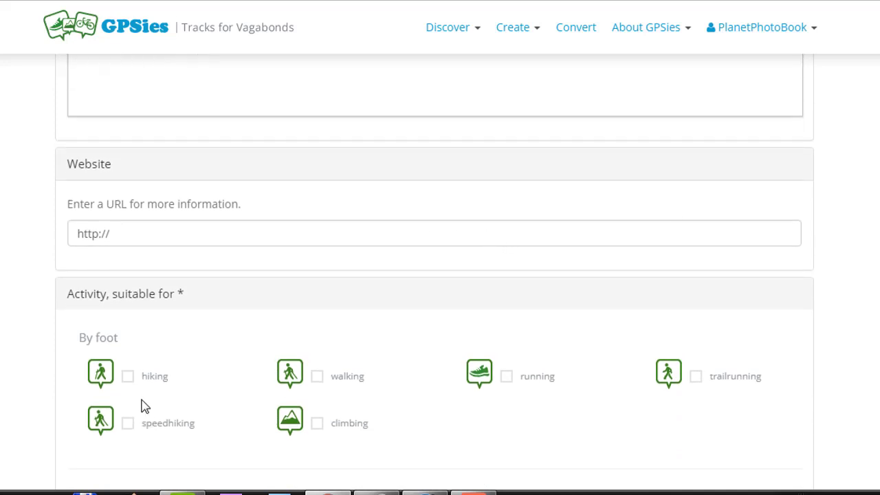
left_click(129, 377)
left_click(319, 380)
scroll(435, 275, "down", 9)
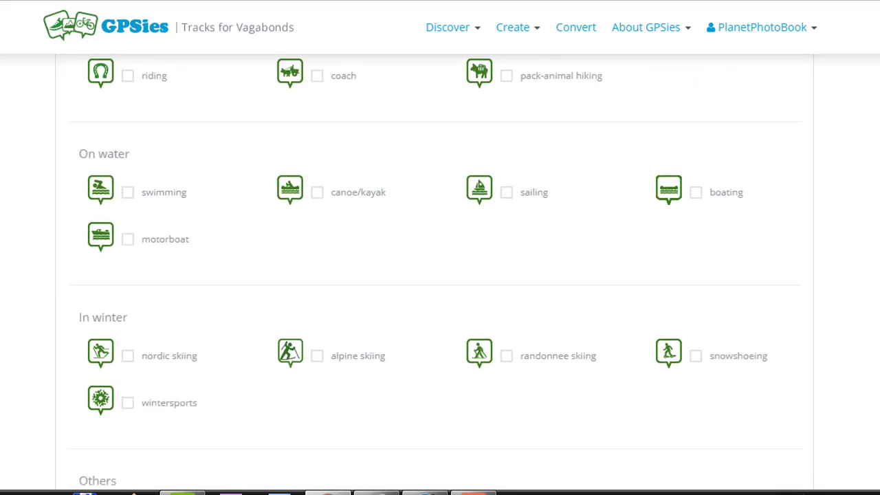
scroll(435, 275, "down", 6)
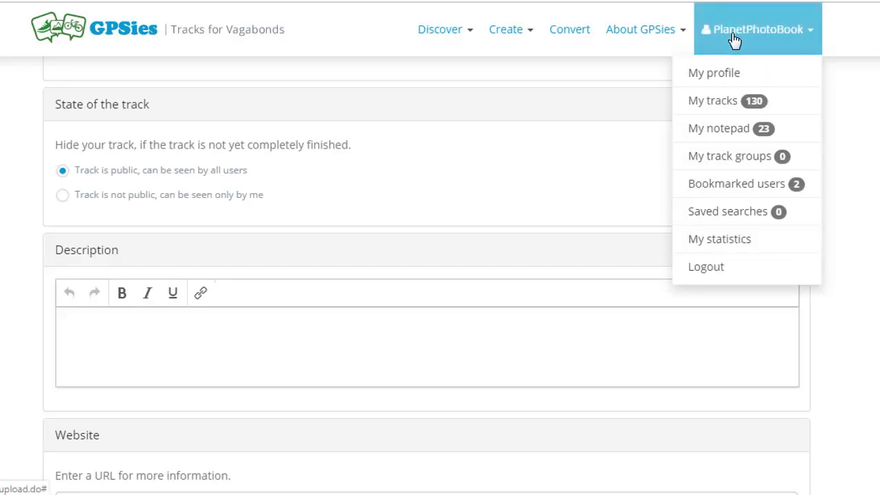
- Open the account's own track list and browse the uploaded tracks
left_click(720, 105)
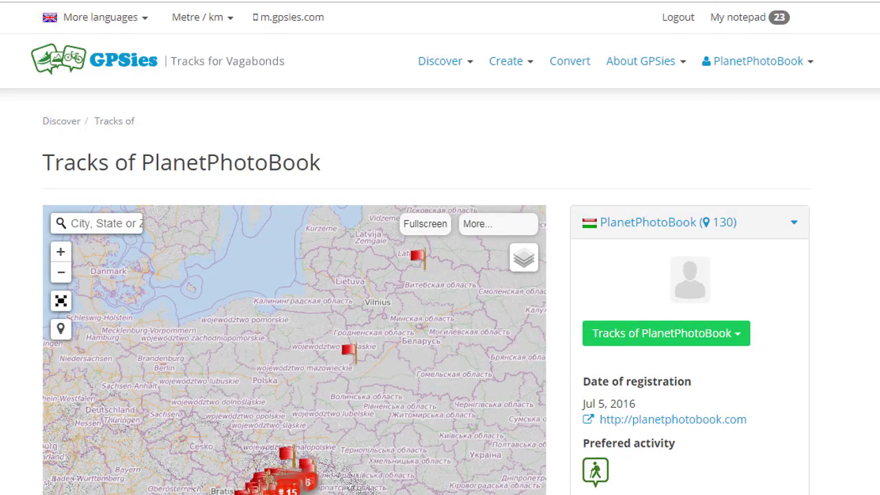
scroll(441, 275, "down", 15)
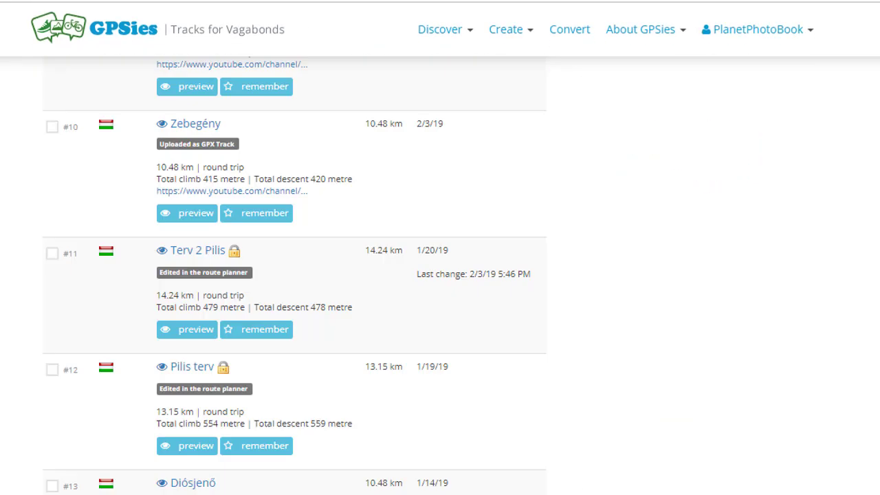
scroll(295, 276, "up", 15)
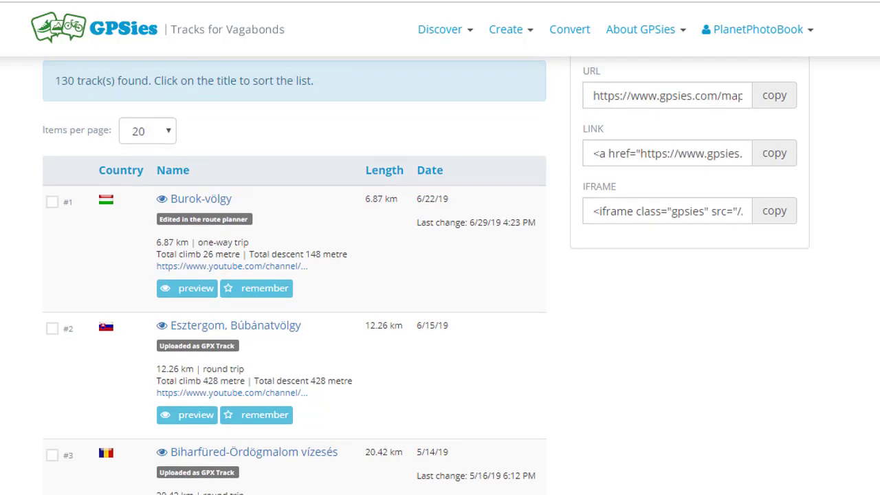
- Open the Burok-völgy track and examine its altitude profile and climb statistics
left_click(178, 199)
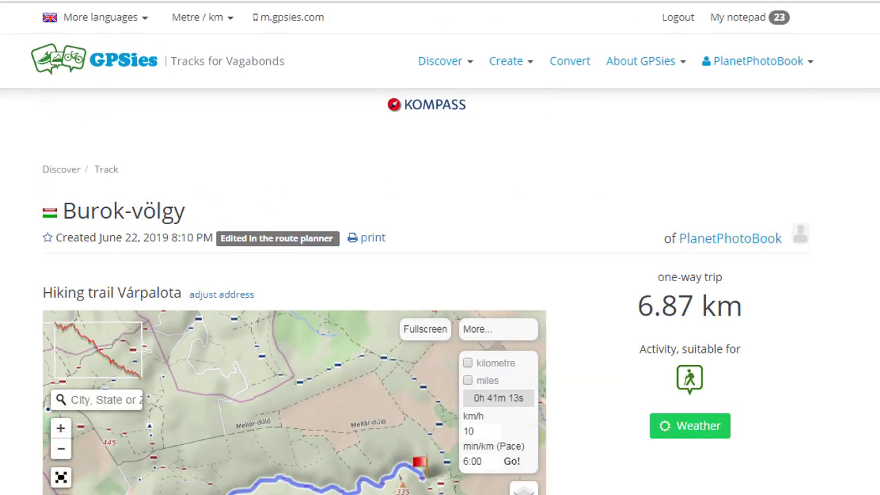
scroll(611, 196, "down", 3)
scroll(440, 275, "down", 6)
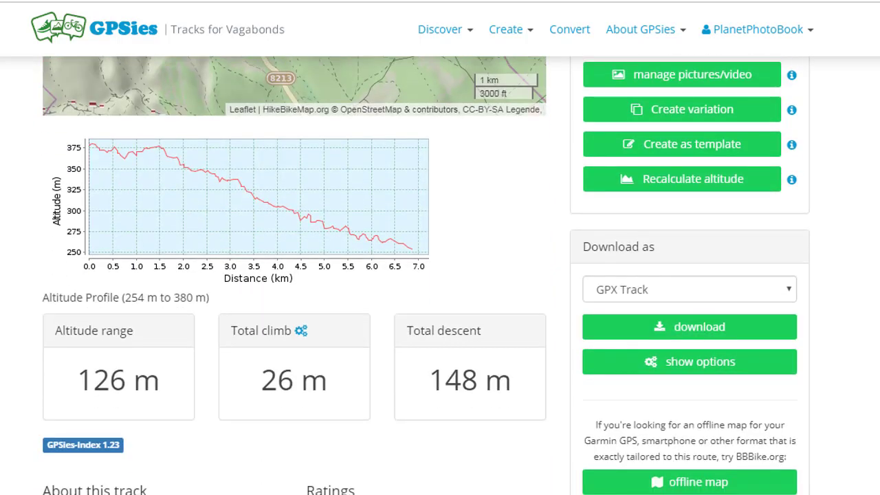
scroll(440, 275, "up", 1)
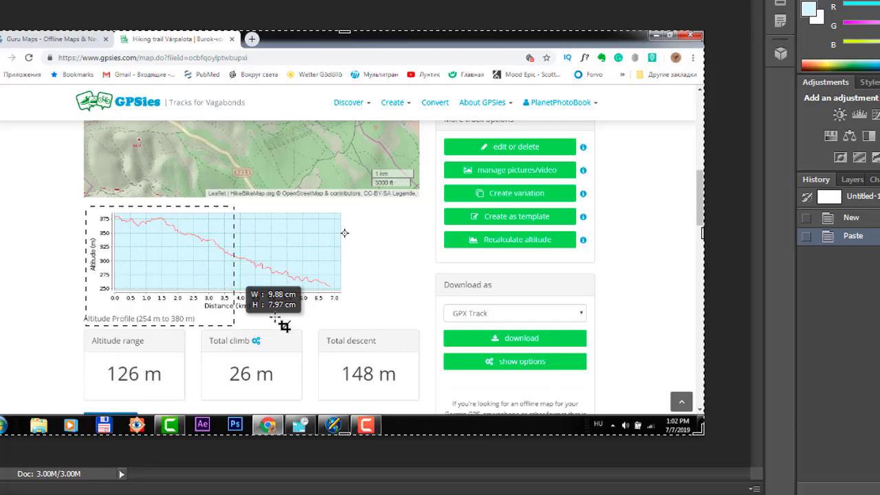
- Switch to Photoshop and crop the pasted screenshot to the altitude profile chart with its axes
left_click_drag(282, 323, 347, 312)
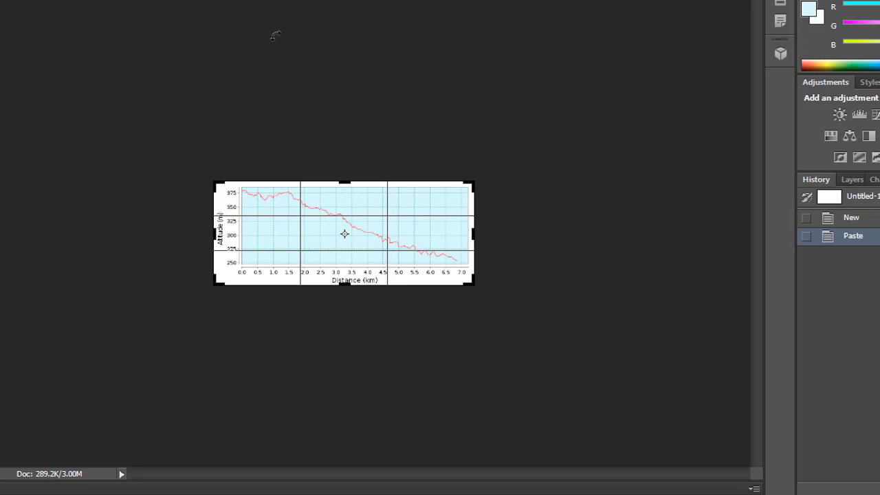
key("Return")
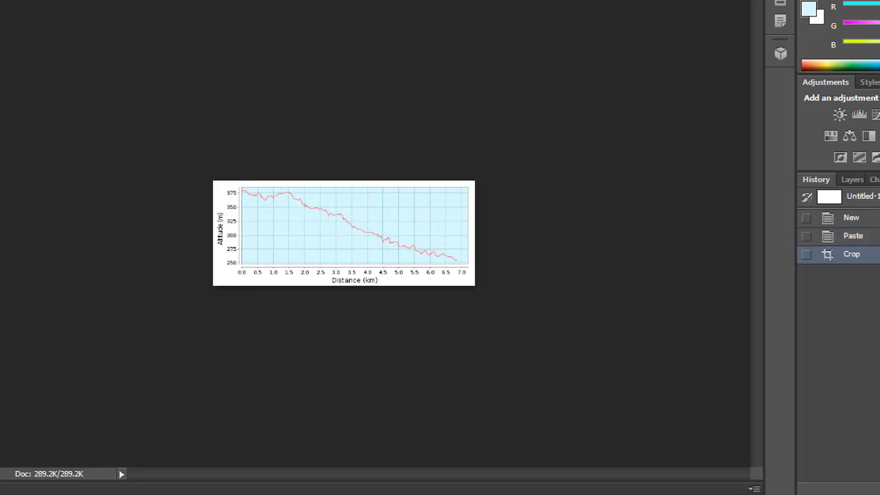
- Erase the red altitude line by filling its pixels with the chart's light blue background colour using the Paint Bucket
key("ctrl+plus")
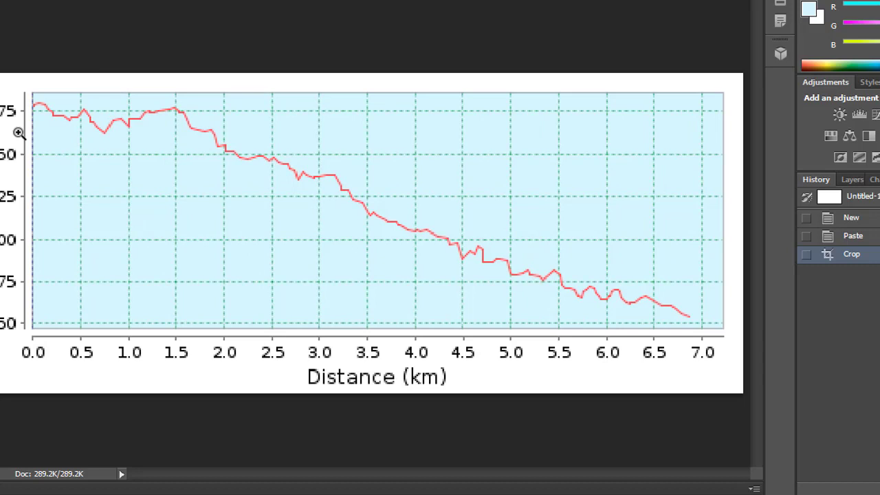
key("g")
key("z")
left_click(48, 117)
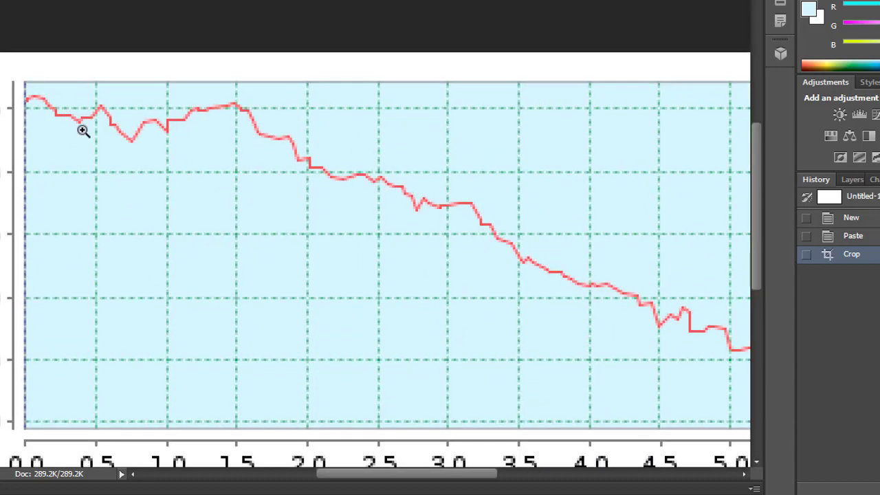
left_click_drag(82, 130, 83, 126)
key("g")
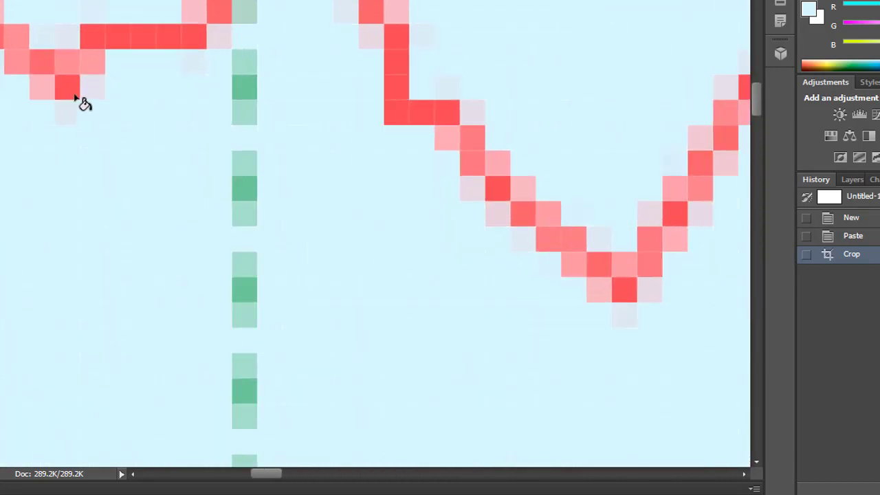
left_click(69, 88)
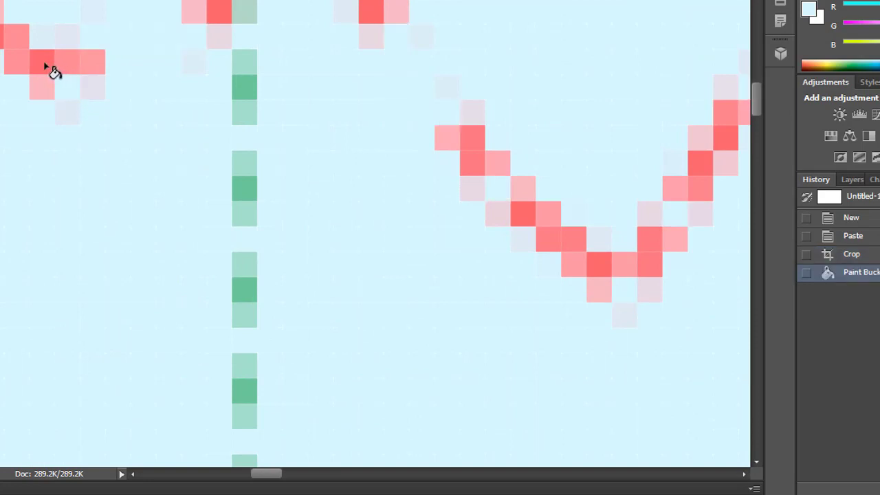
left_click(45, 66)
left_click(49, 87)
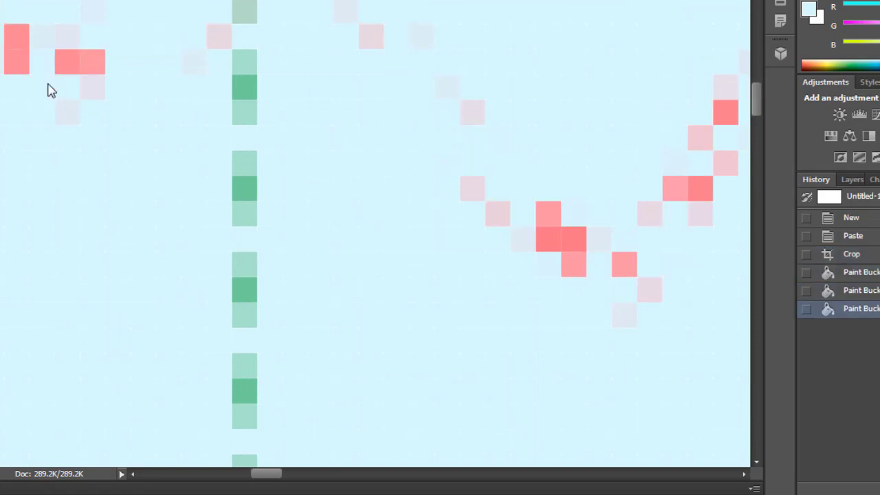
left_click(18, 66)
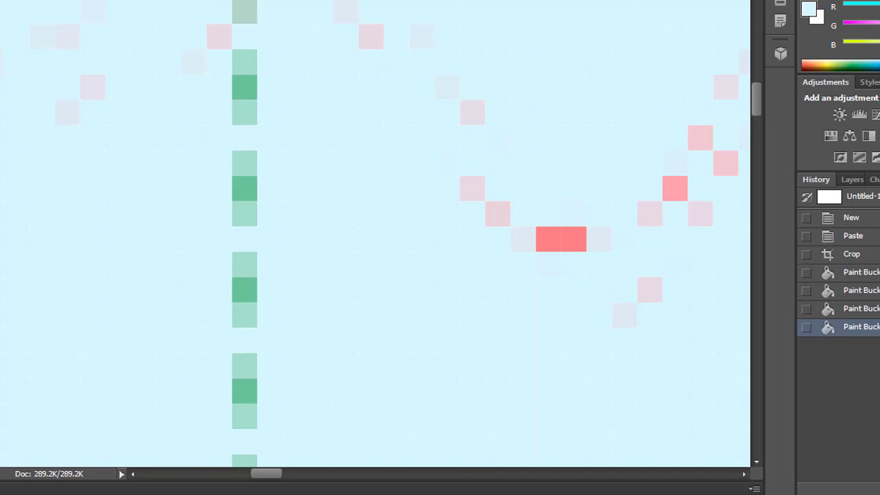
left_click(558, 248)
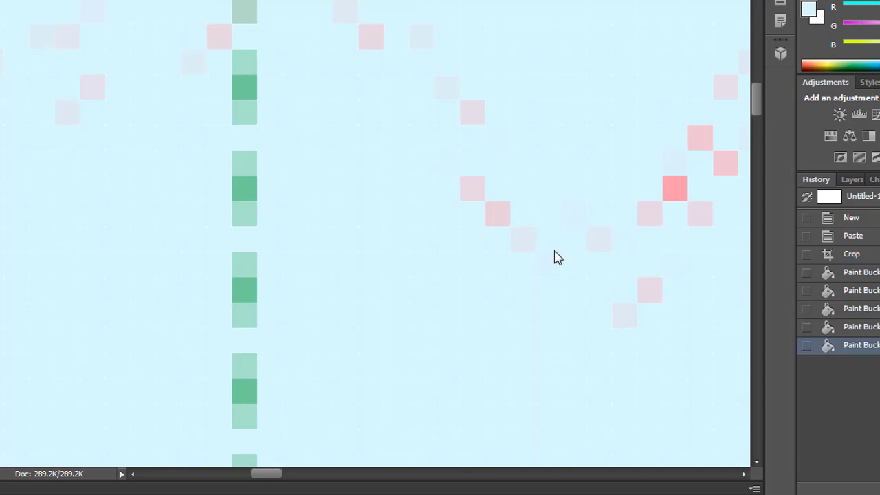
left_click(674, 191)
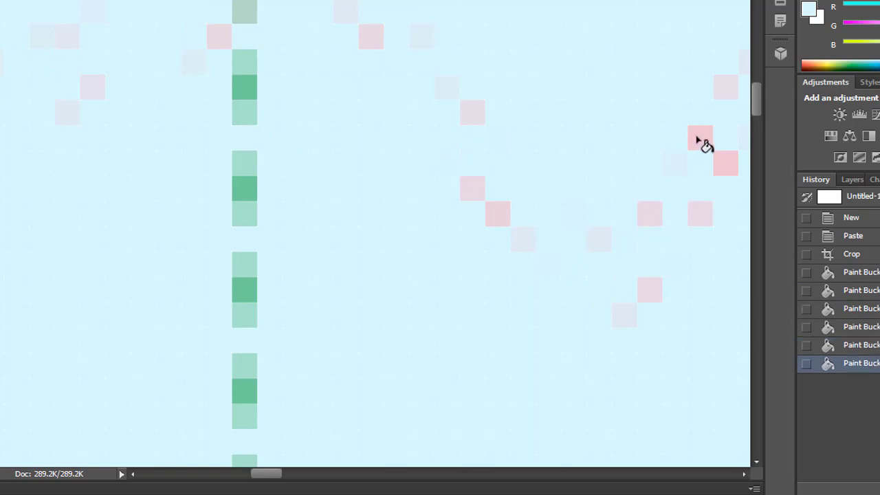
left_click(698, 139)
key("z")
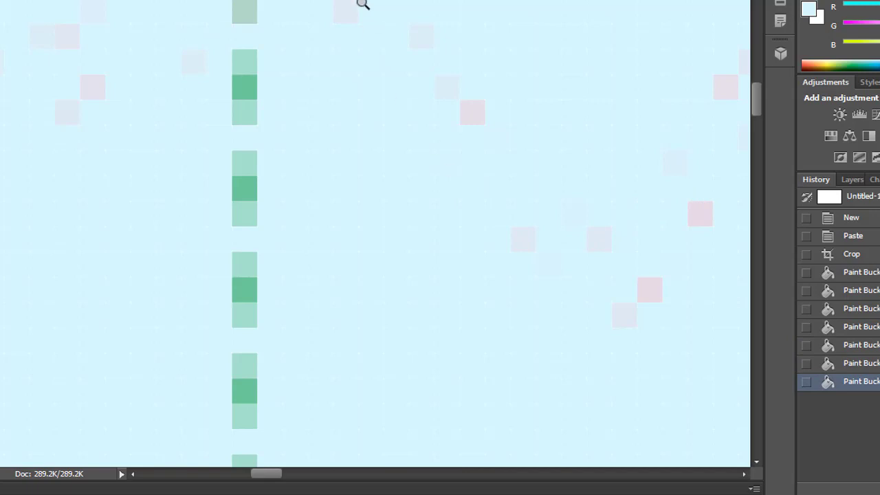
key("ctrl+0")
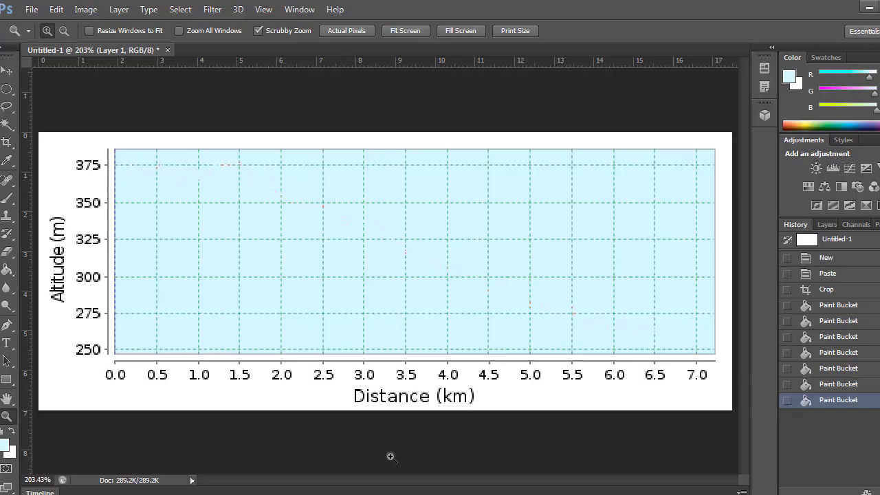
- Create a new document with the proposed settings and paste the copied image into it
key("ctrl+n")
key("Return")
key("ctrl+v")
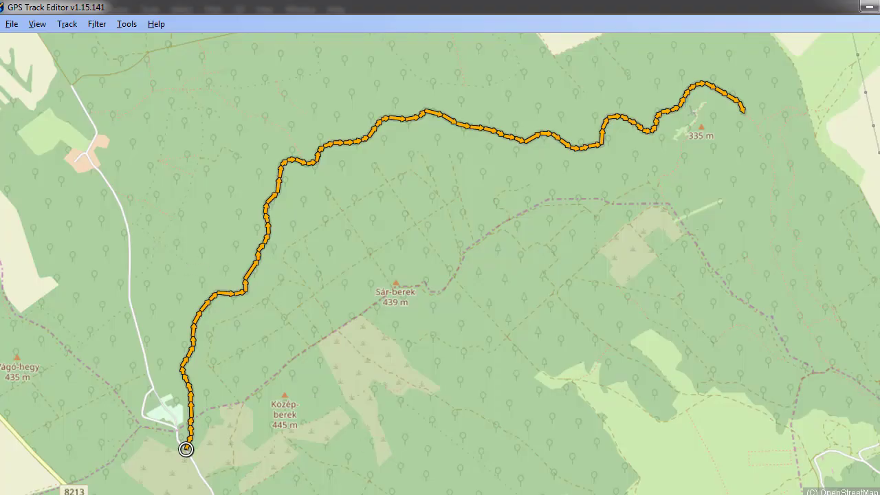
- Hide the SzurdokTerv track in the track list so the map shows without the orange route, and close the list
left_click(37, 25)
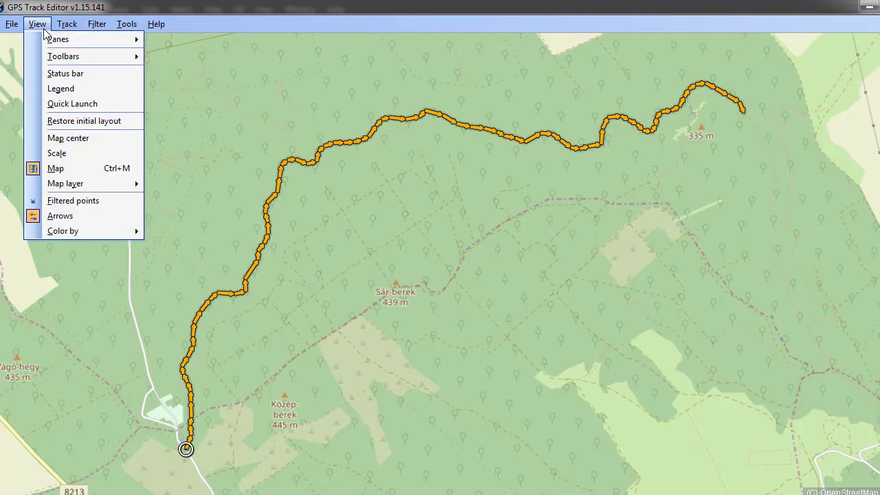
mouse_move(59, 38)
left_click(176, 41)
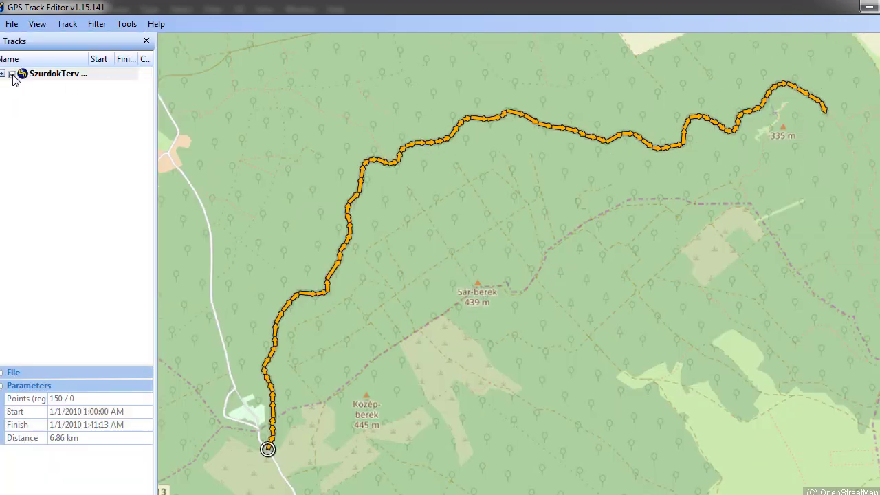
left_click(14, 75)
left_click(146, 42)
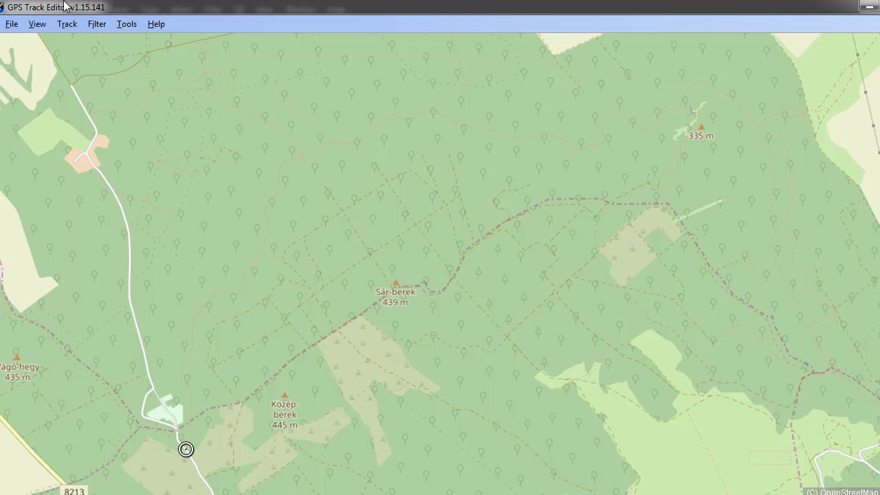
- Switch to Photoshop, create a new 1366 x 768 px document with the proposed settings and paste the copied map without the track
key("alt+Tab")
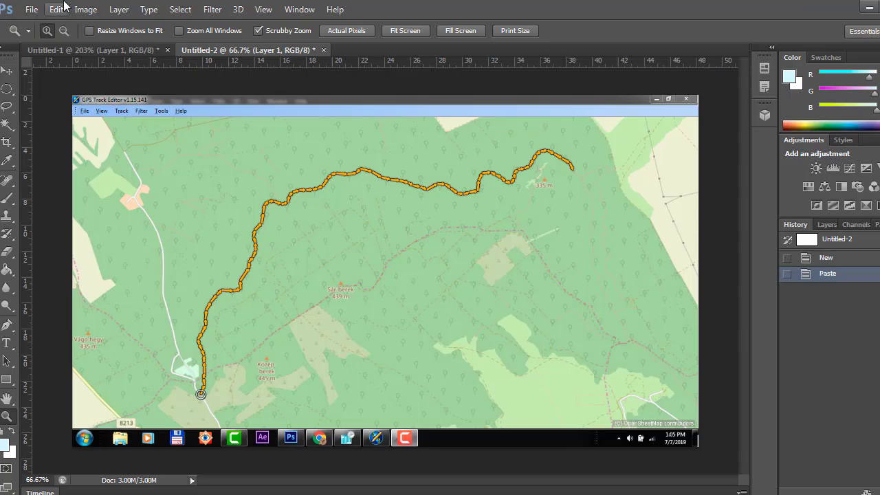
key("ctrl+n")
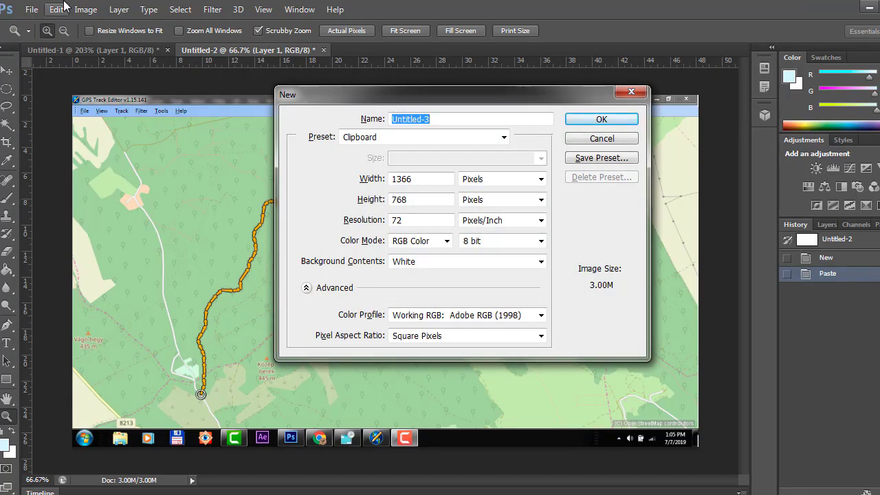
key("BackSpace")
key("Escape")
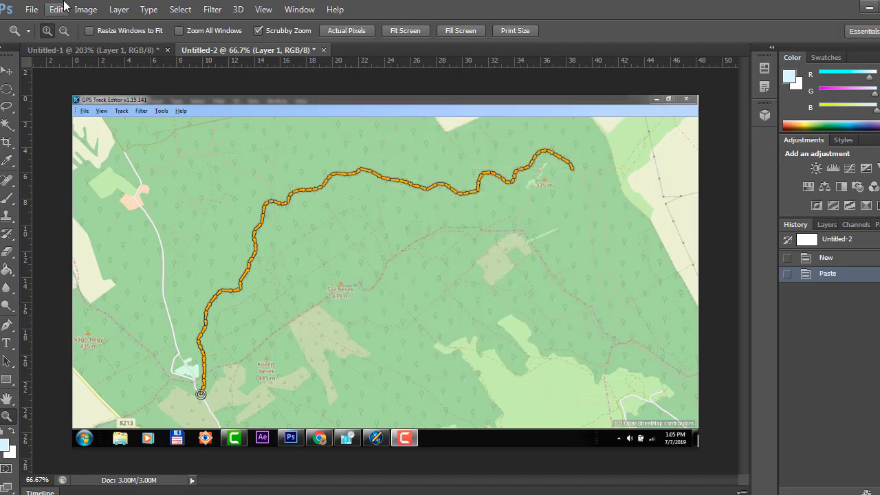
key("ctrl+n")
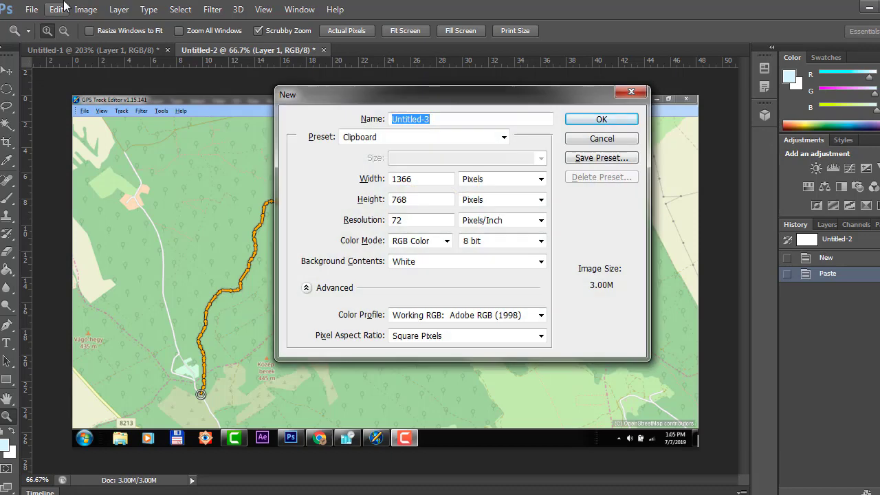
key("Return")
key("ctrl+v")
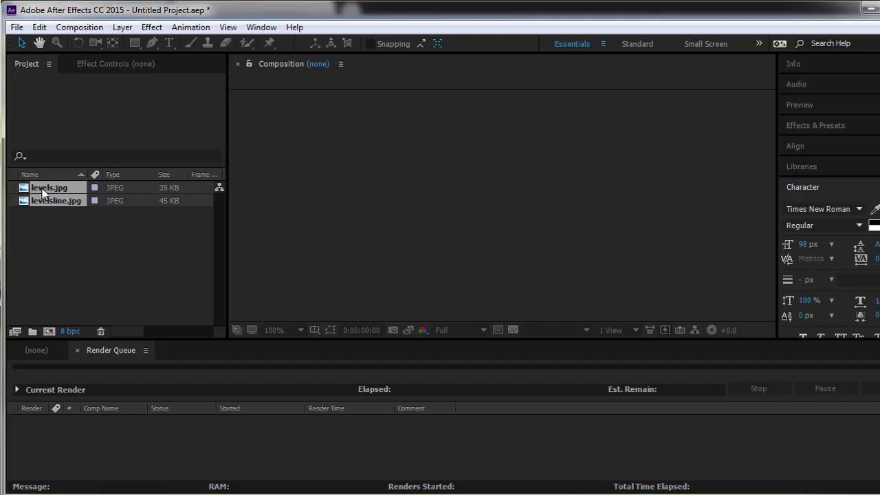
- In After Effects, create a single composition with a 0:00:33:00 still duration from levels.jpg and levelsline.jpg, and place levelsline.jpg above levels.jpg
left_click_drag(43, 195, 48, 330)
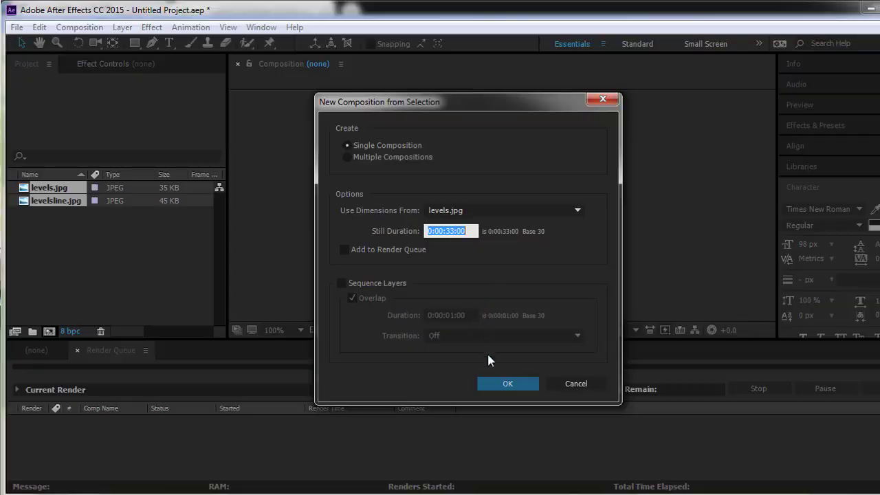
left_click(506, 384)
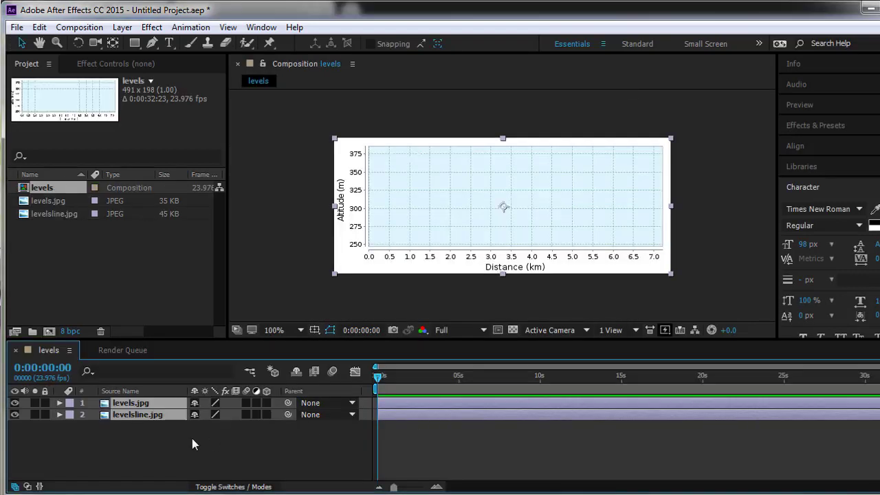
left_click(153, 433)
left_click(135, 415)
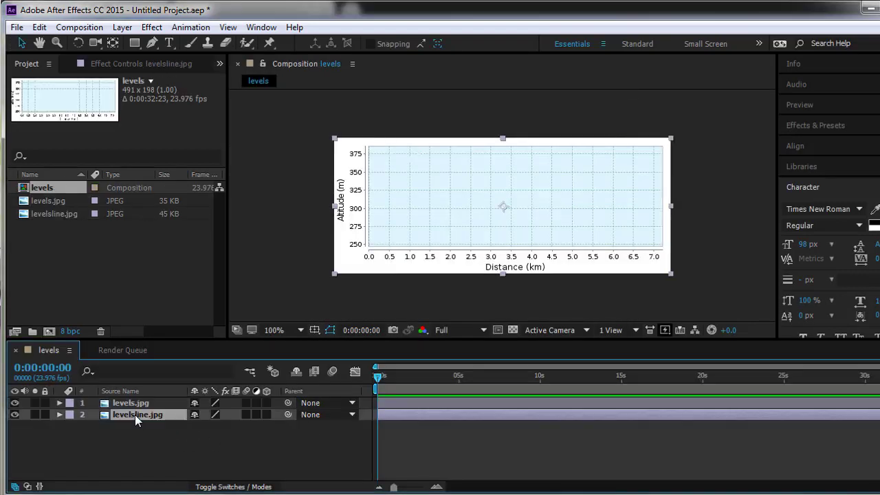
left_click_drag(134, 415, 131, 405)
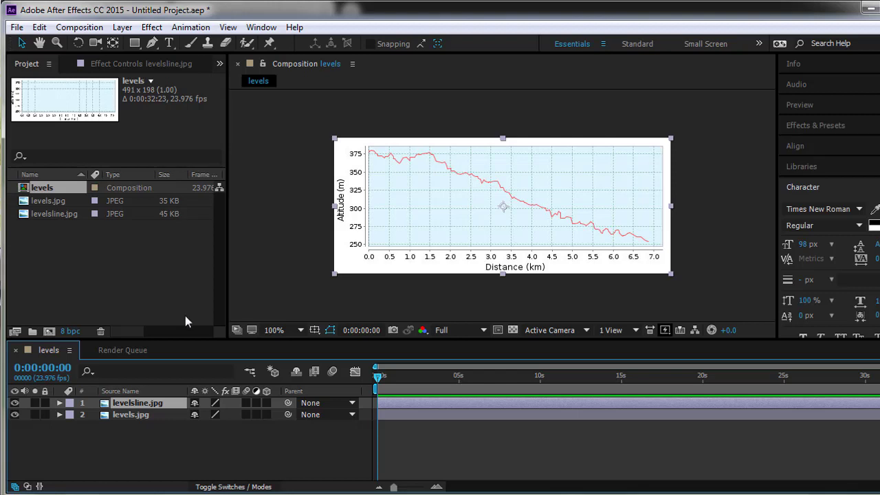
left_click(190, 463)
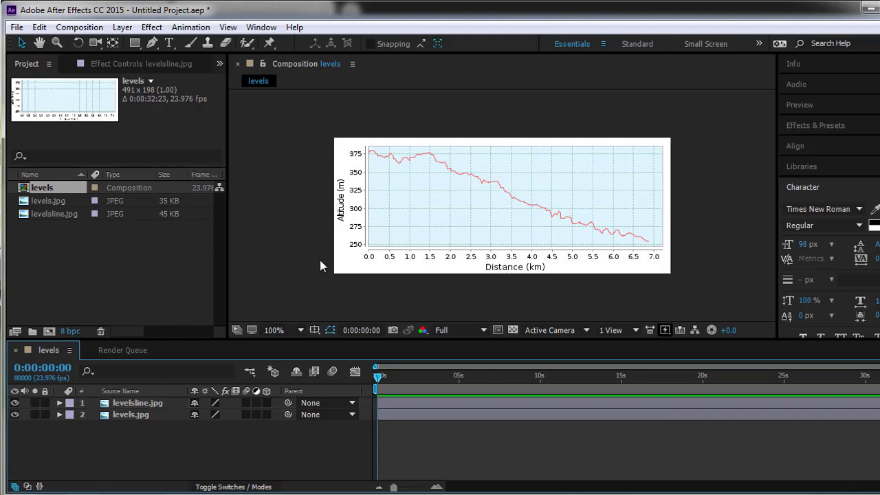
- Trace the red altitude line from its start to its end with the Pen tool, using a red 1 px stroke on a new shape layer
key("z")
left_click(392, 162)
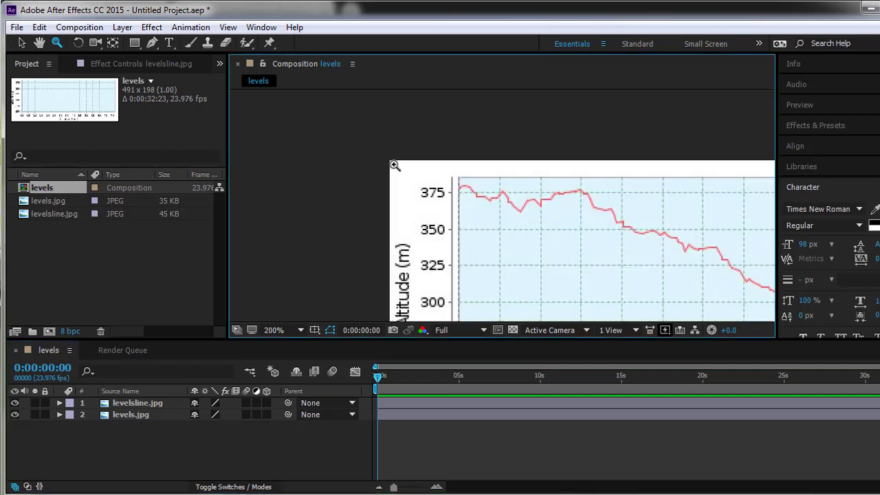
left_click(467, 204)
left_click(545, 195)
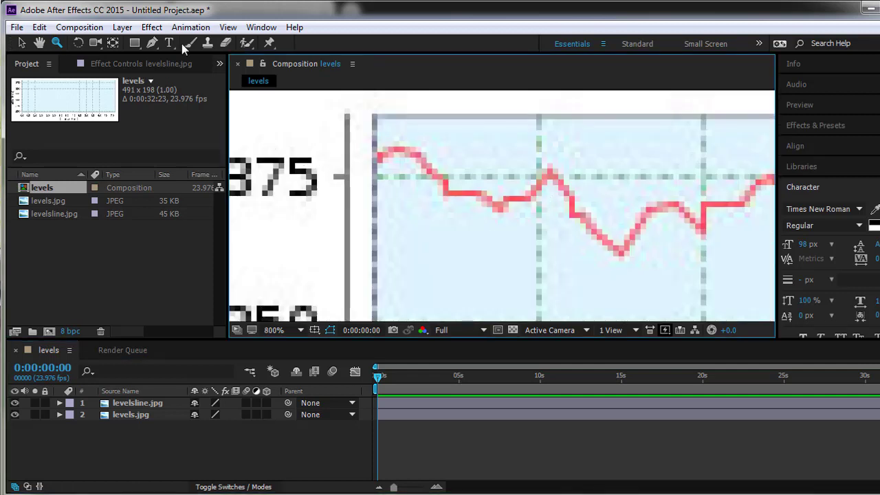
left_click(152, 43)
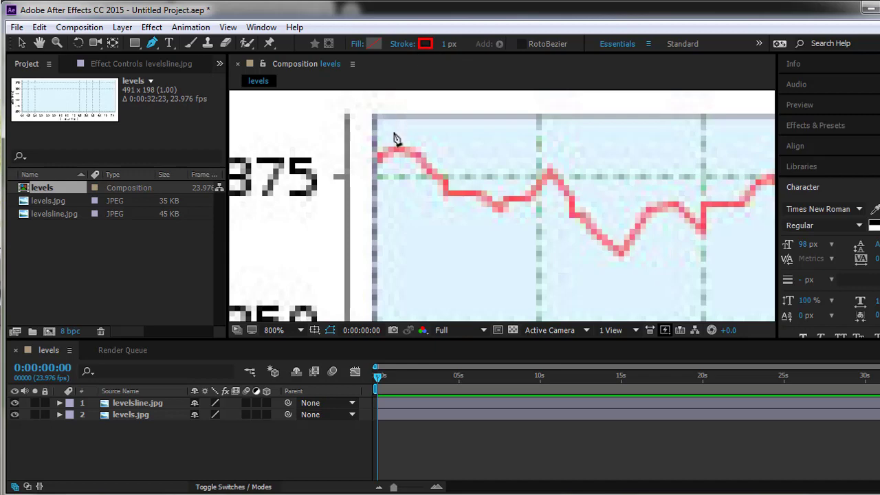
left_click(380, 158)
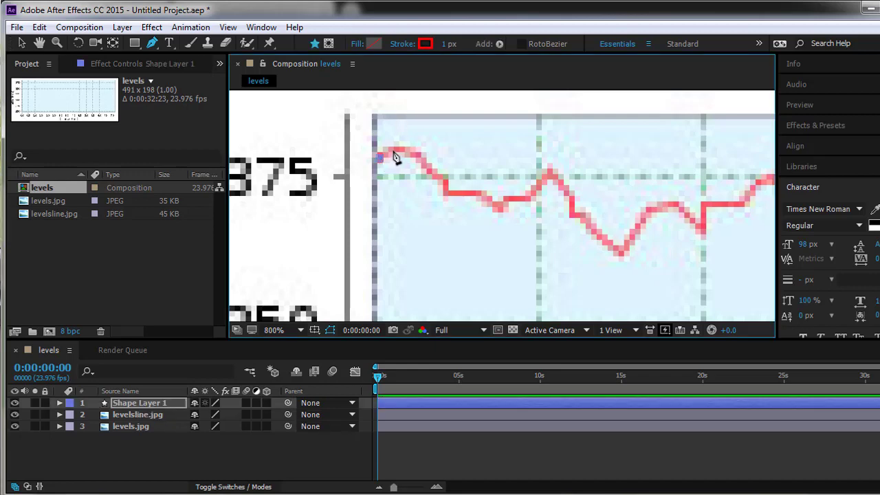
left_click_drag(403, 153, 421, 164)
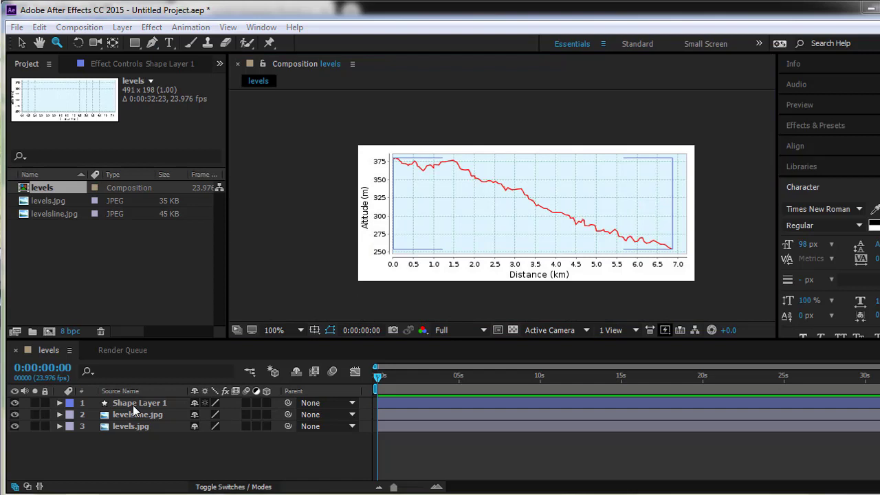
- Delete the levelsline.jpg layer from the levels composition
left_click(135, 405)
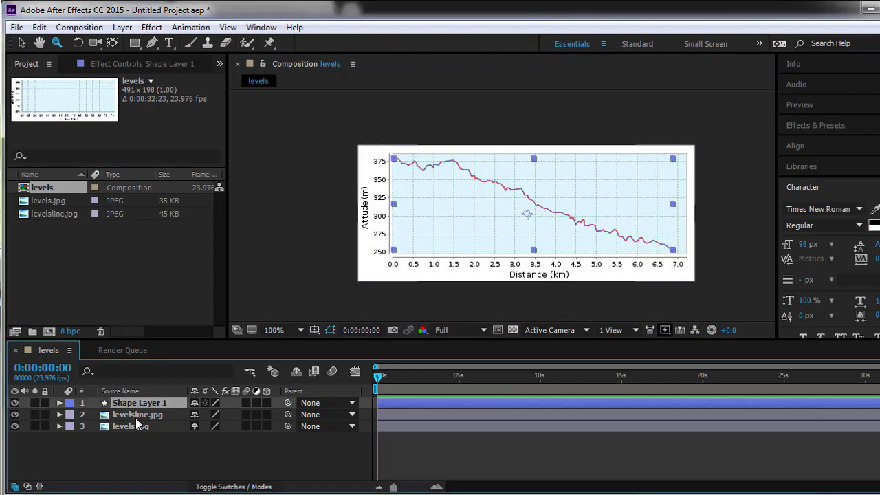
left_click(136, 419)
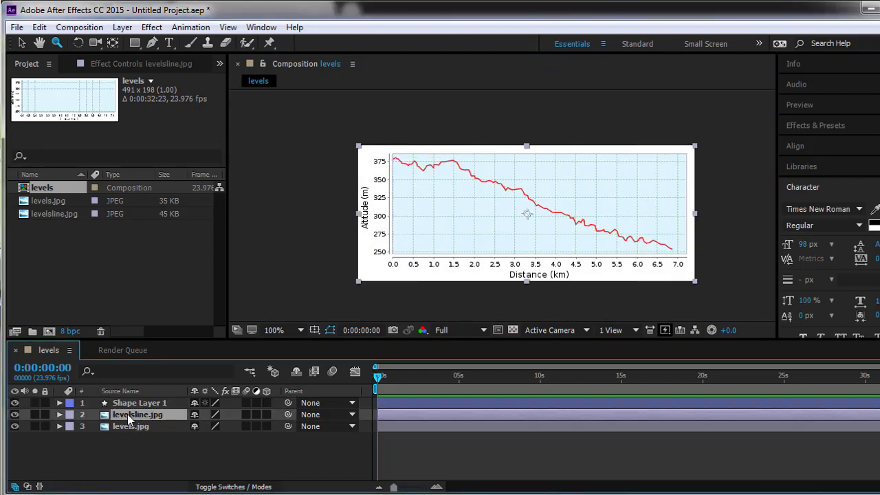
key("Delete")
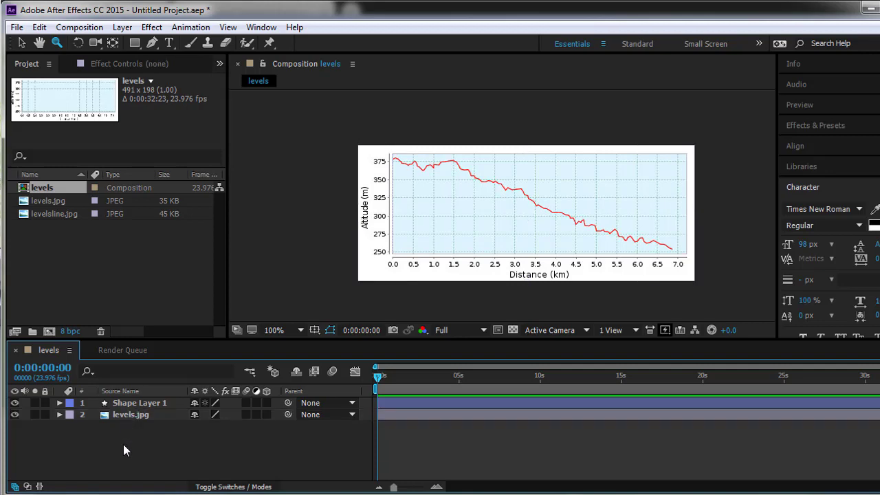
- Add Trim Paths to Shape Layer 1 and expand its properties
left_click(59, 403)
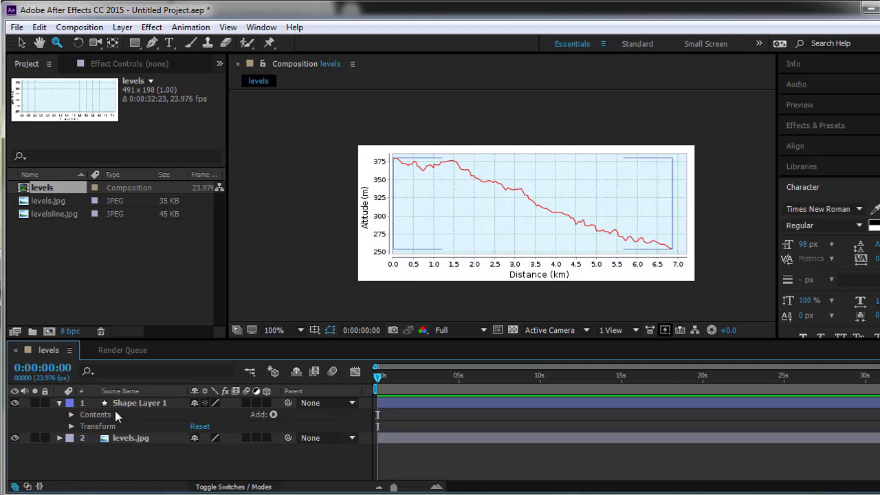
left_click(273, 415)
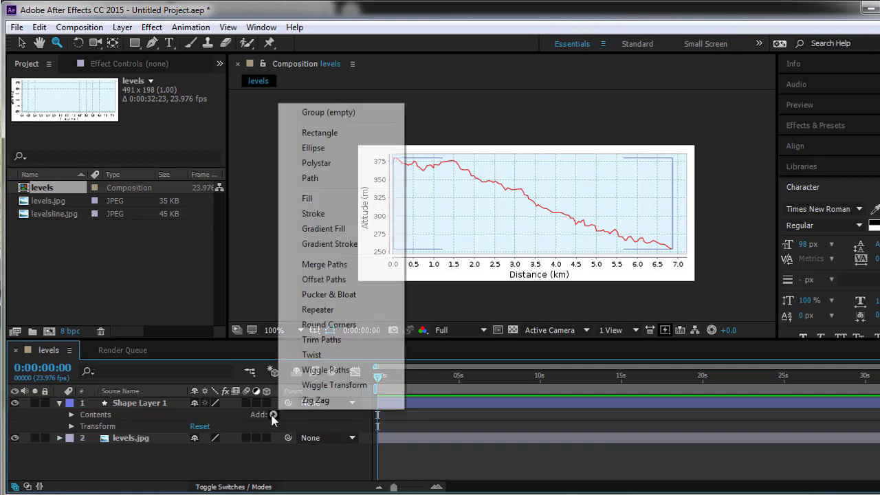
left_click(321, 339)
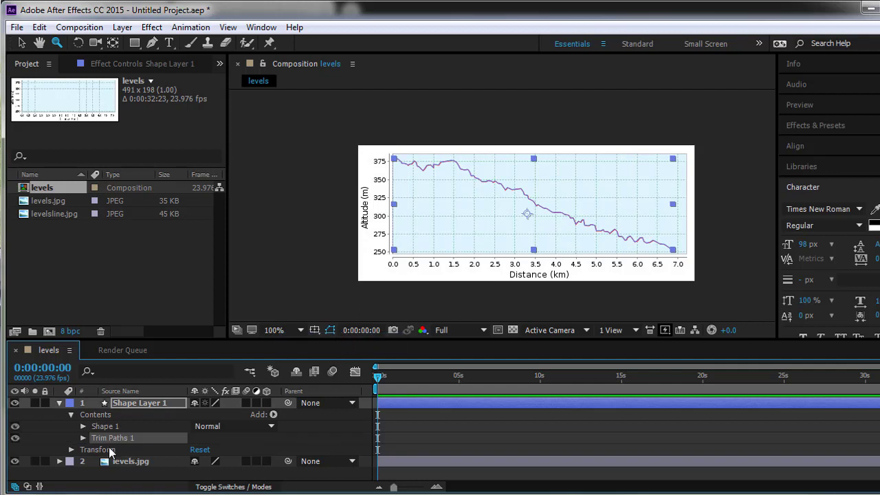
left_click(83, 438)
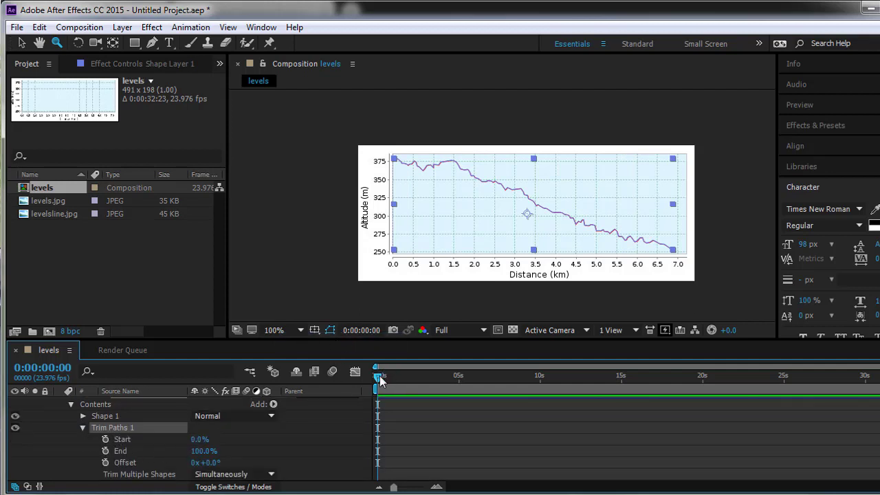
- Set a Trim Paths End keyframe of 0% at 0:00:00:07
left_click_drag(379, 376, 385, 377)
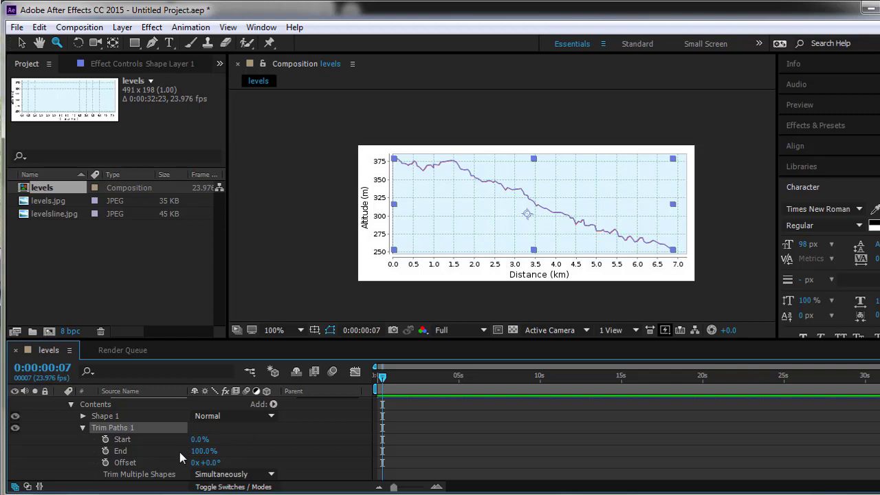
left_click_drag(194, 451, 125, 462)
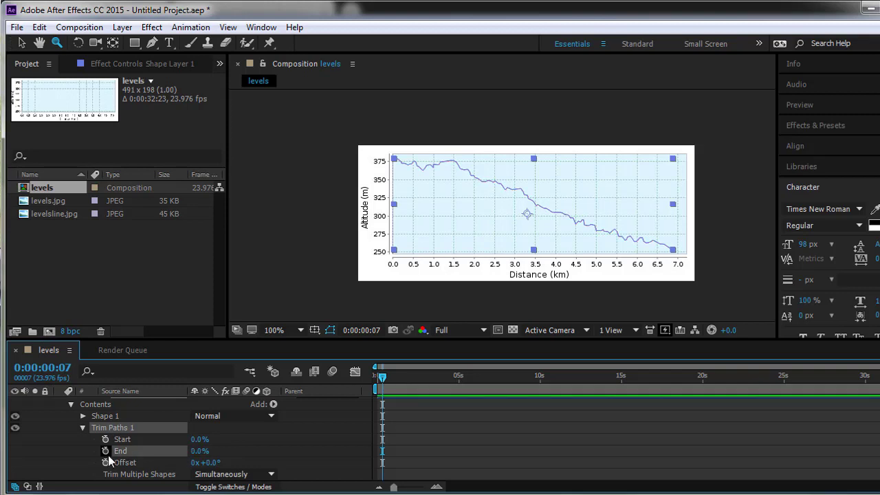
left_click(105, 451)
- Set a Trim Paths End keyframe of 100% at 0:00:30:00, collapse Shape Layer 1 and scrub through the line animation
left_click_drag(382, 377, 869, 384)
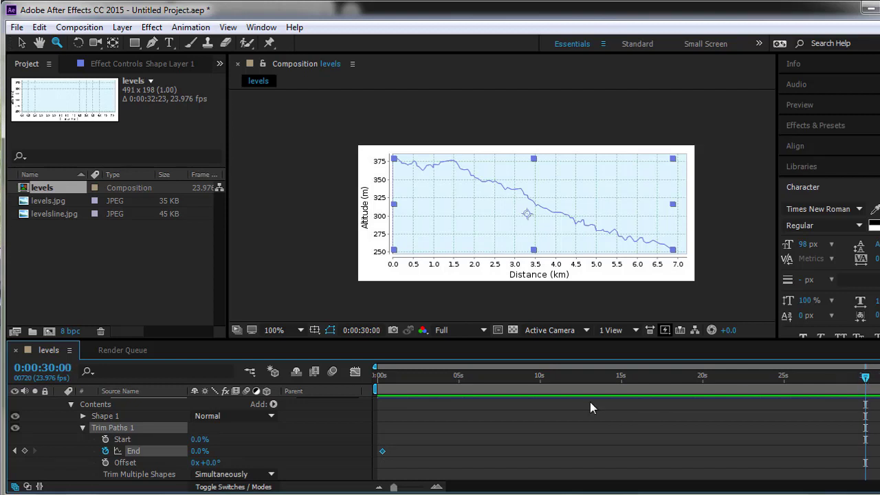
left_click_drag(196, 450, 308, 446)
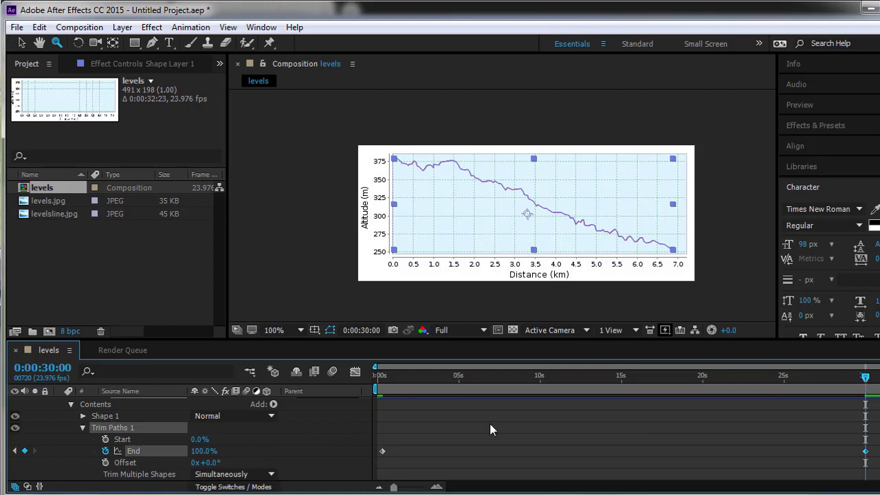
left_click(72, 407)
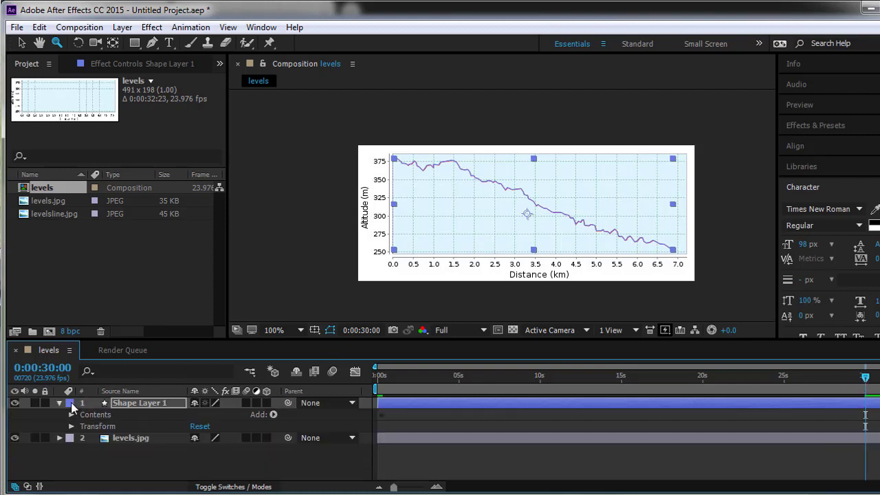
left_click(59, 403)
left_click(119, 444)
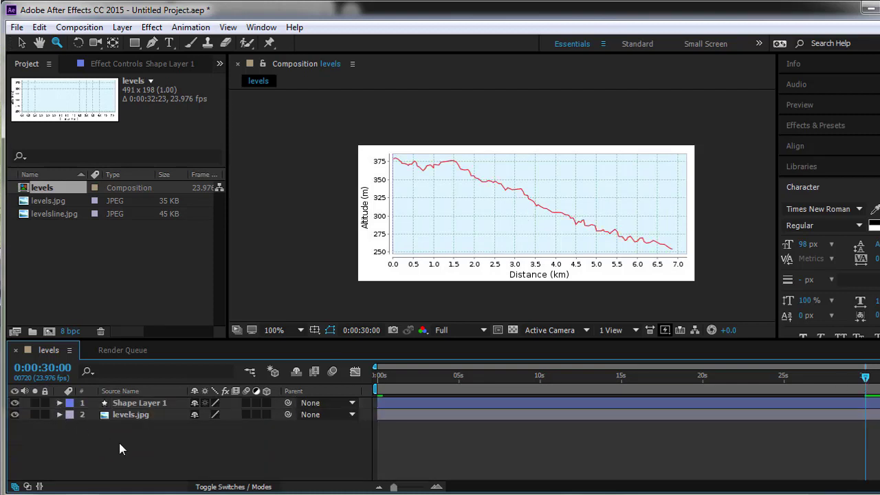
left_click_drag(865, 380, 879, 405)
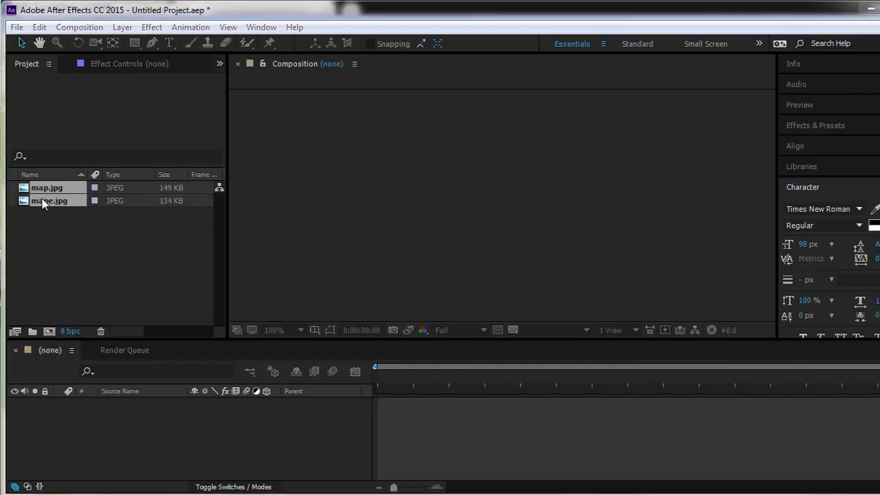
- Create a single composition with a 0:00:33:00 still duration from map.jpg and mape.jpg, using the dimensions of map.jpg
left_click_drag(43, 201, 50, 329)
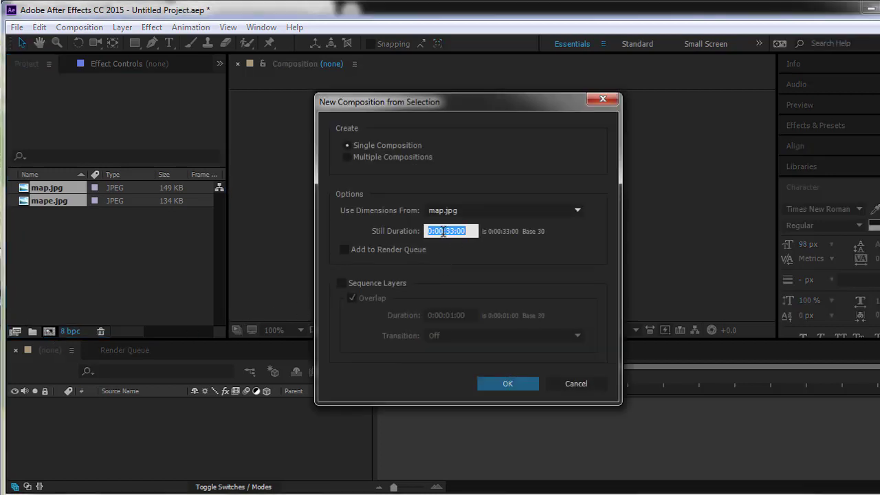
left_click(498, 384)
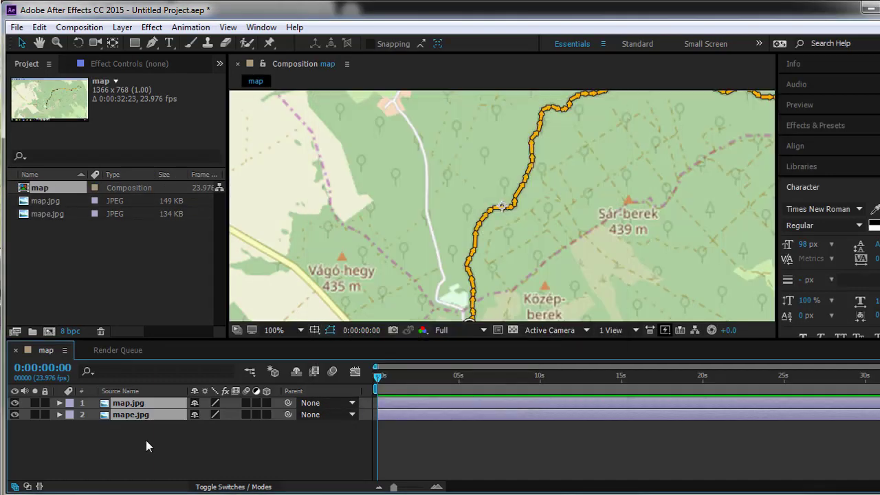
key("z")
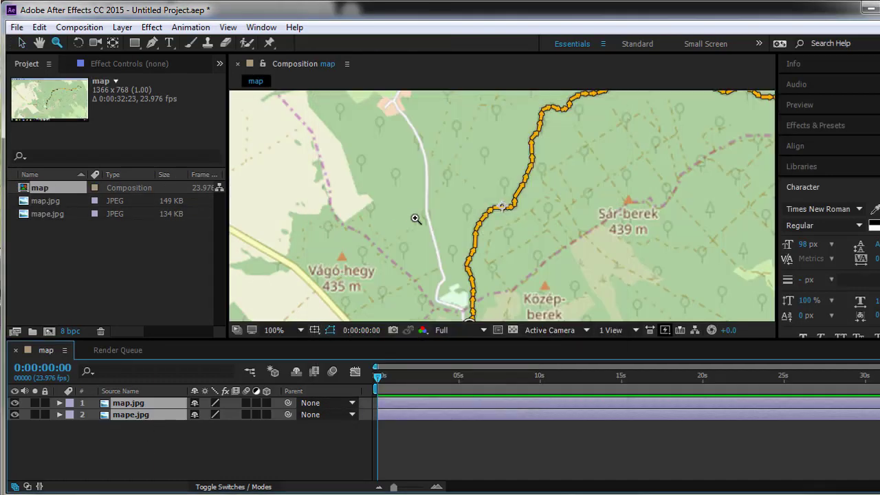
- Add the map composition to the render queue with AVI output to map.avi and start the render
left_click(416, 218, "alt")
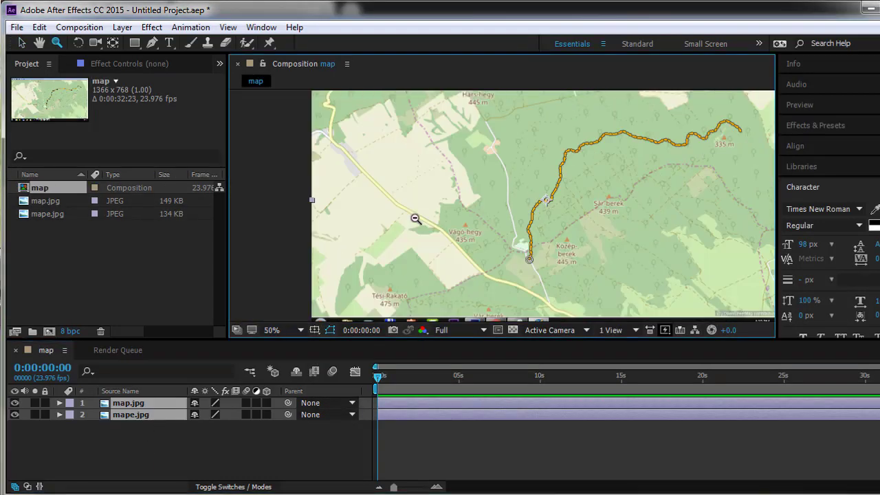
left_click(609, 216)
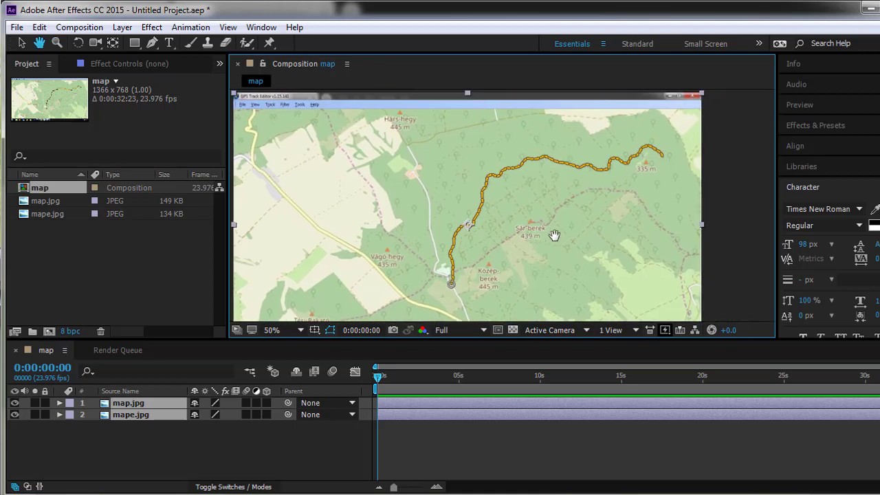
left_click(79, 27)
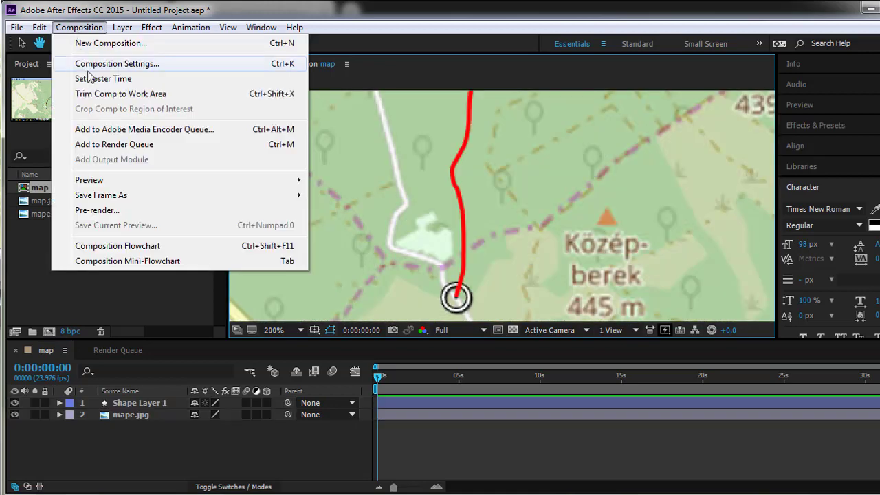
left_click(97, 210)
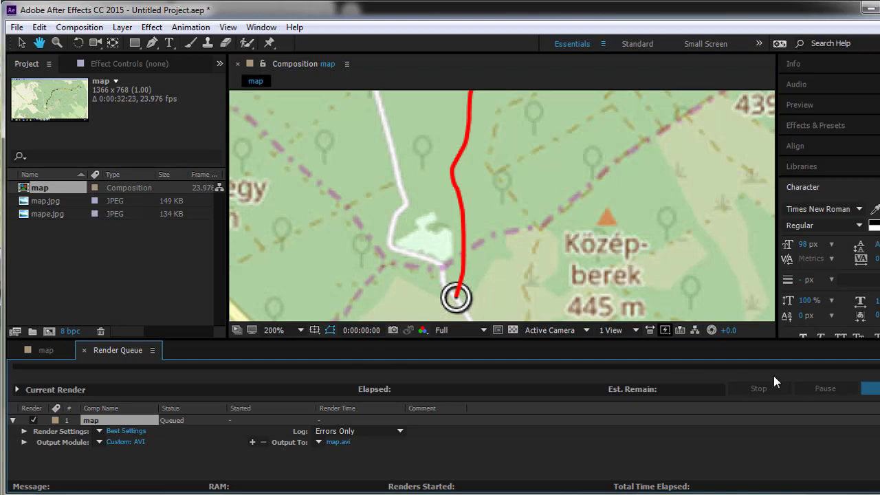
left_click(871, 390)
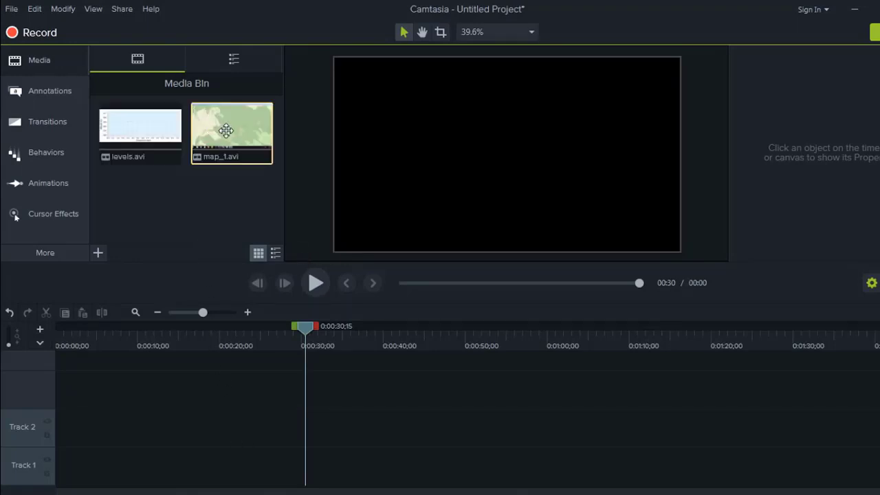
- In Camtasia, place map_1.avi on Track 1 and levels.avi on Track 2, positioning the altitude chart over the map's upper-left area
left_click_drag(222, 131, 45, 478)
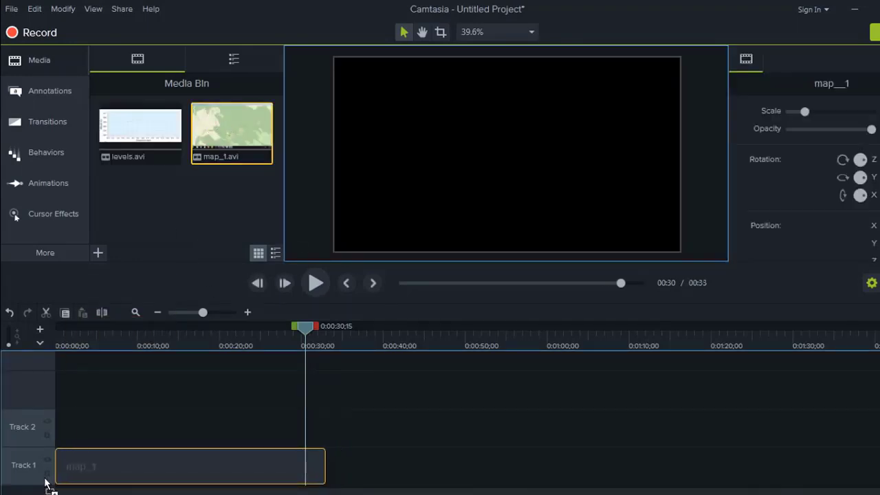
left_click_drag(141, 141, 65, 435)
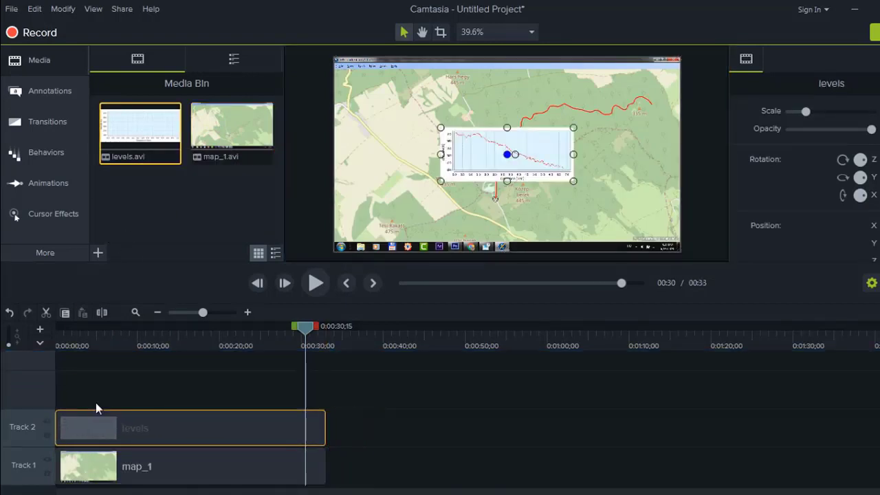
left_click_drag(481, 157, 386, 138)
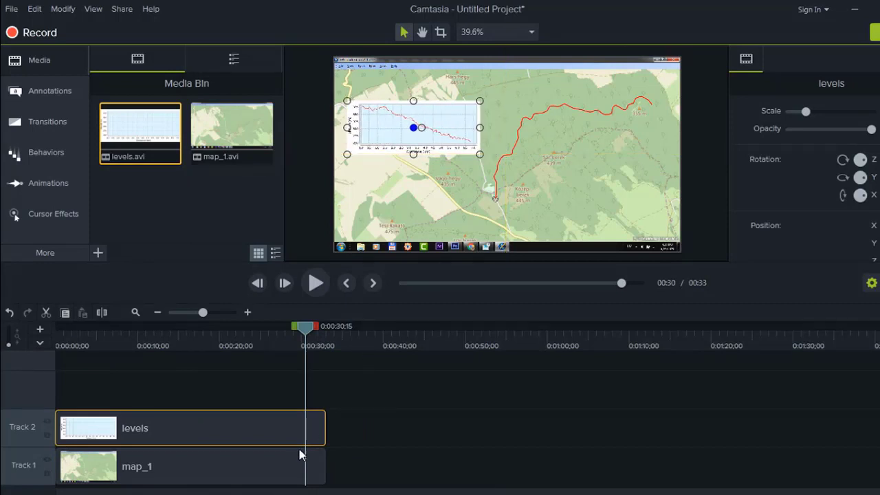
- Enlarge the map_1 clip beyond the canvas edges and reposition it to crop out the captured window borders and centre the route
left_click(293, 476)
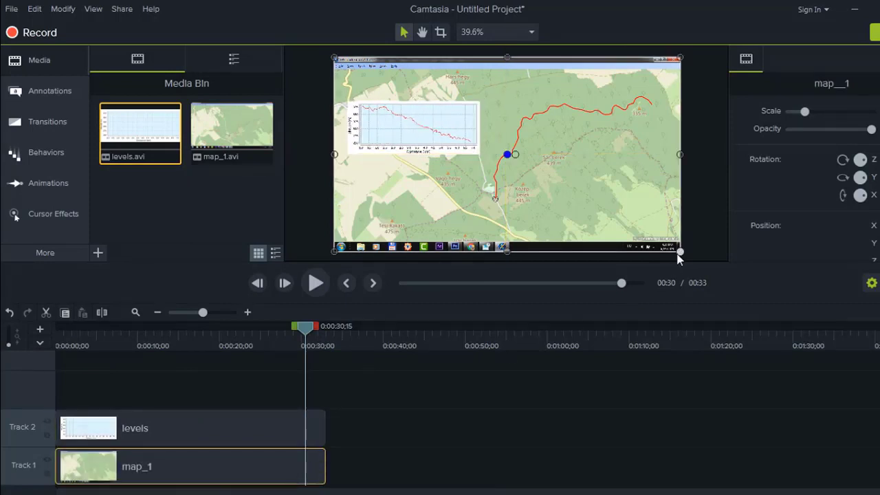
left_click_drag(680, 256, 709, 284)
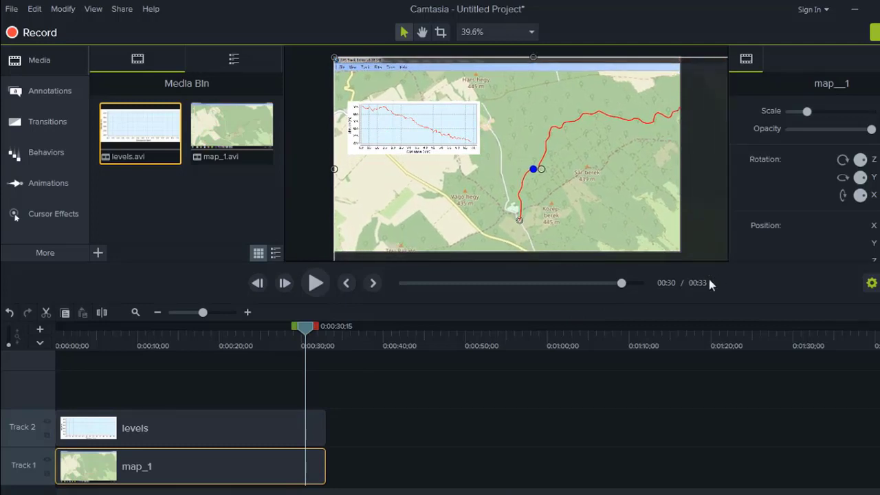
left_click_drag(594, 224, 594, 223)
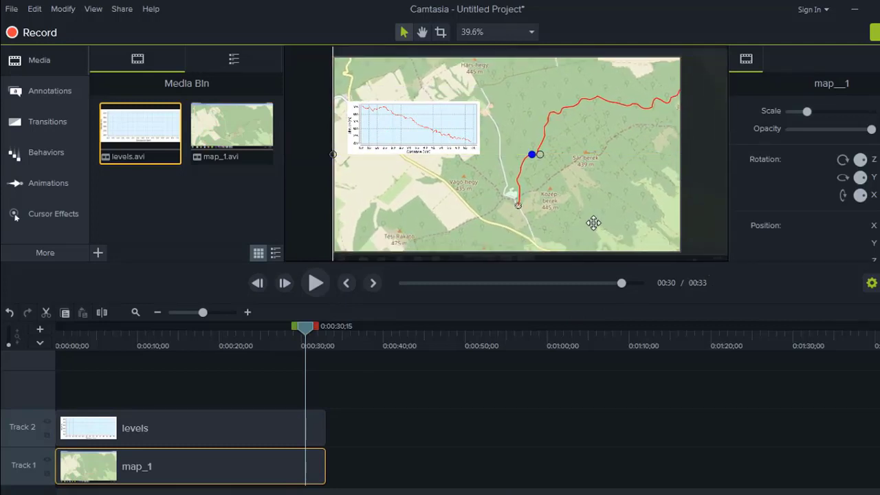
key("Left")
key("Left")
key("Left")
key("Left")
key("Left")
key("Left")
key("Left")
key("Left")
key("Left")
key("Left")
key("Right")
key("Right")
key("Right")
key("Right")
key("Right")
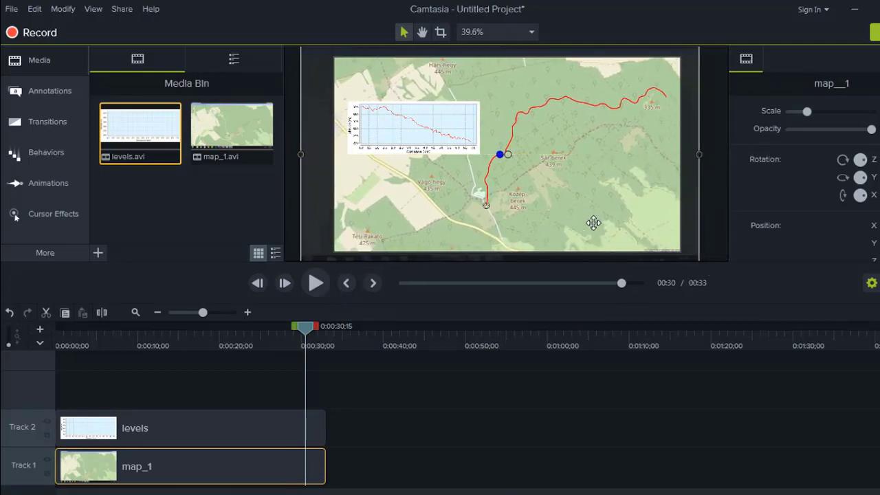
- Add a purple speech-bubble callout on Track 3 from 0:00:03;12 to the end of the clips, replacing its placeholder text and shrinking it
left_click(83, 336)
left_click(50, 96)
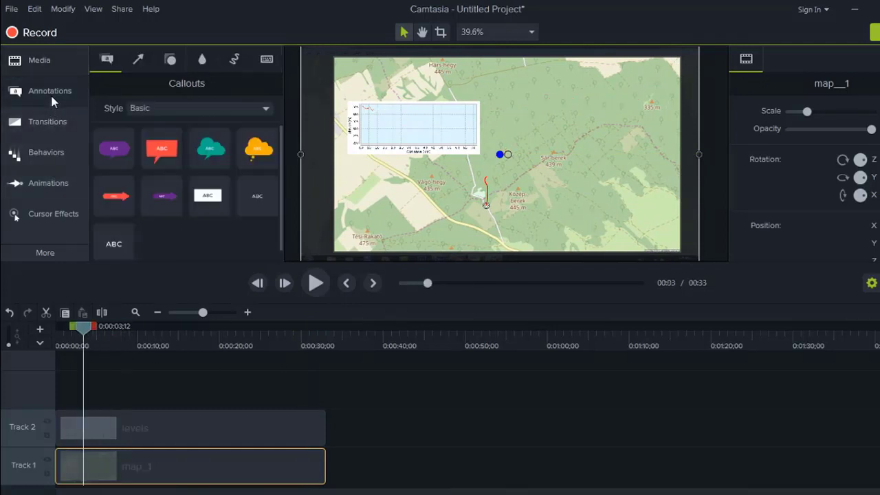
left_click_drag(101, 372, 325, 394)
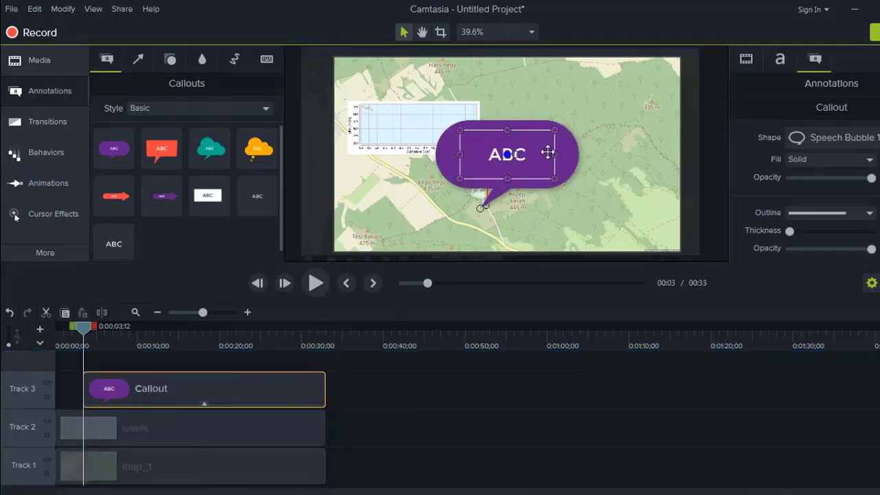
double_click(522, 154)
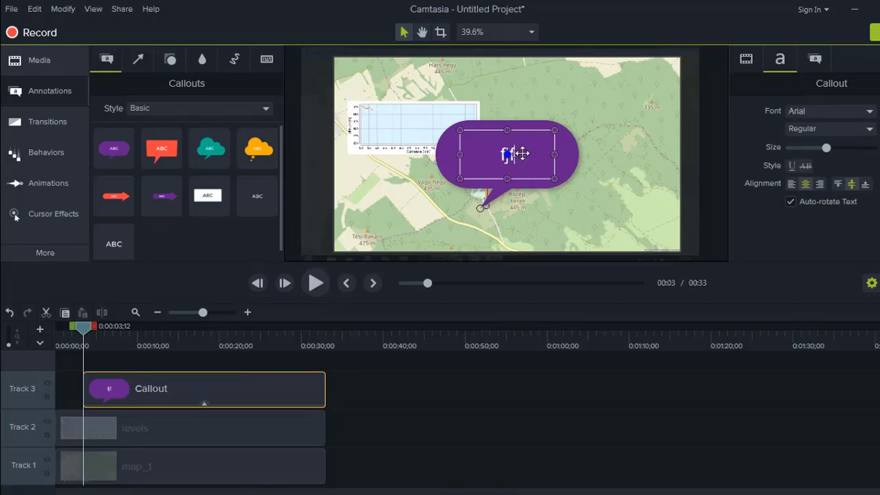
left_click_drag(553, 130, 506, 158)
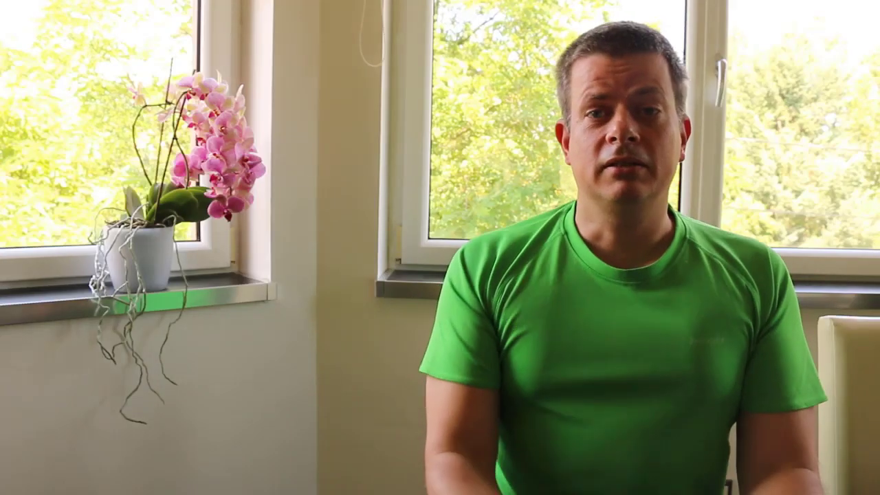